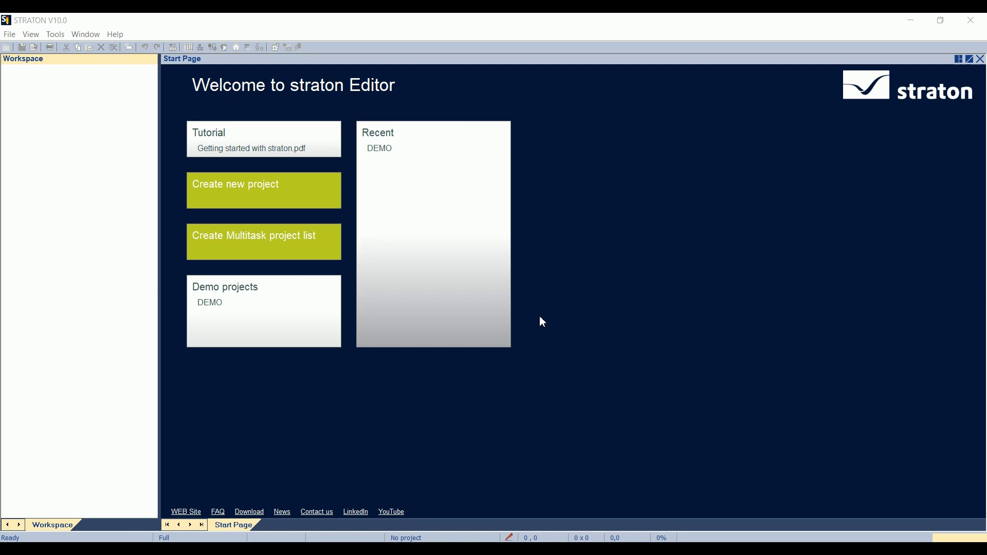
# - Open the DEMO workspace and set TestAB as the startup project
pyautogui.click(389, 158)
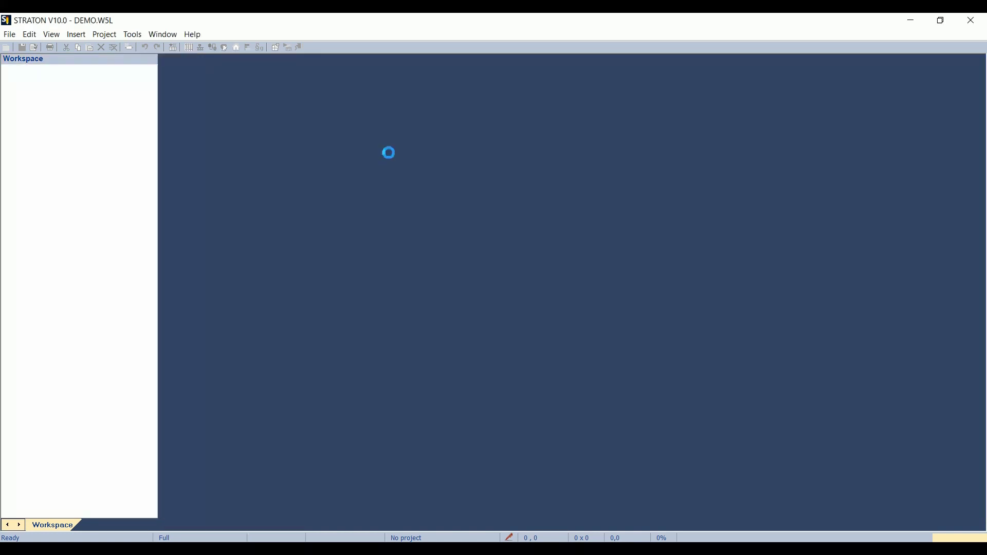
pyautogui.click(62, 117)
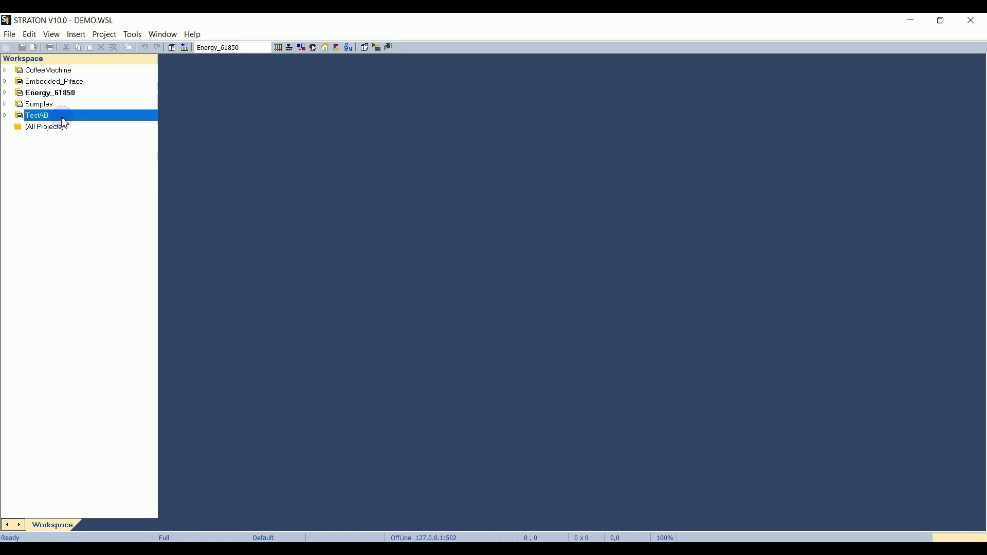
pyautogui.rightClick(62, 117)
pyautogui.click(89, 131)
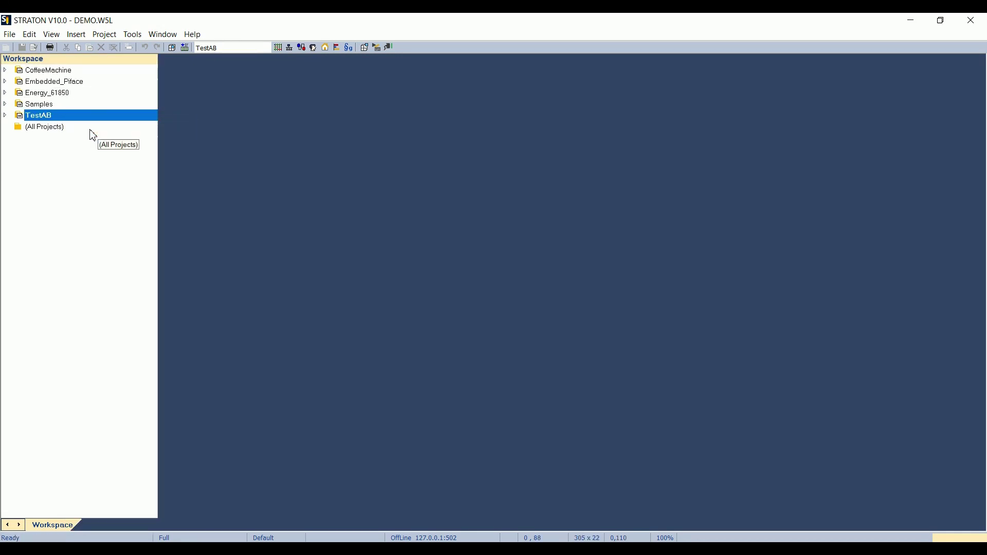
# - Open TestAB's Myled IED model and inspect its LDevice, LLN0 and LPHD nodes
pyautogui.click(6, 116)
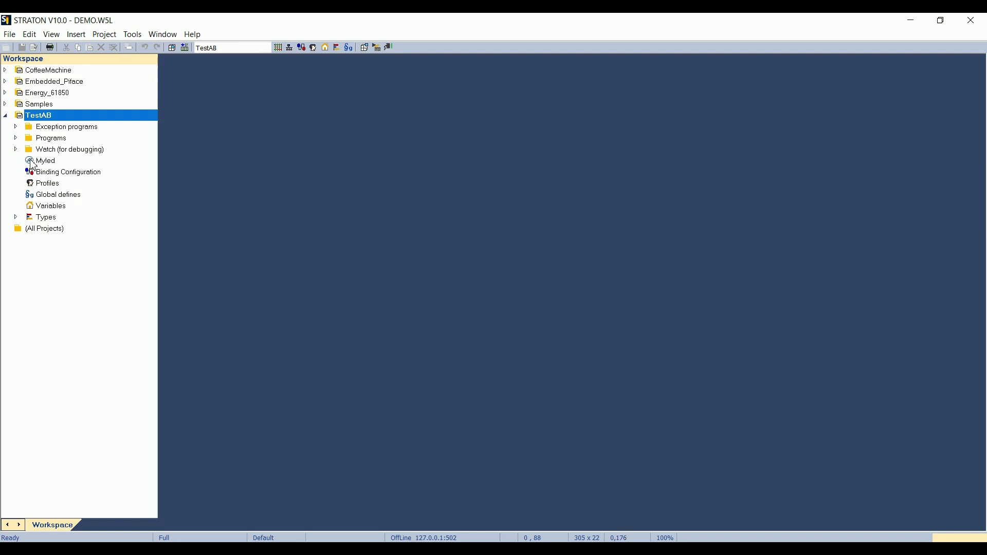
pyautogui.doubleClick(61, 162)
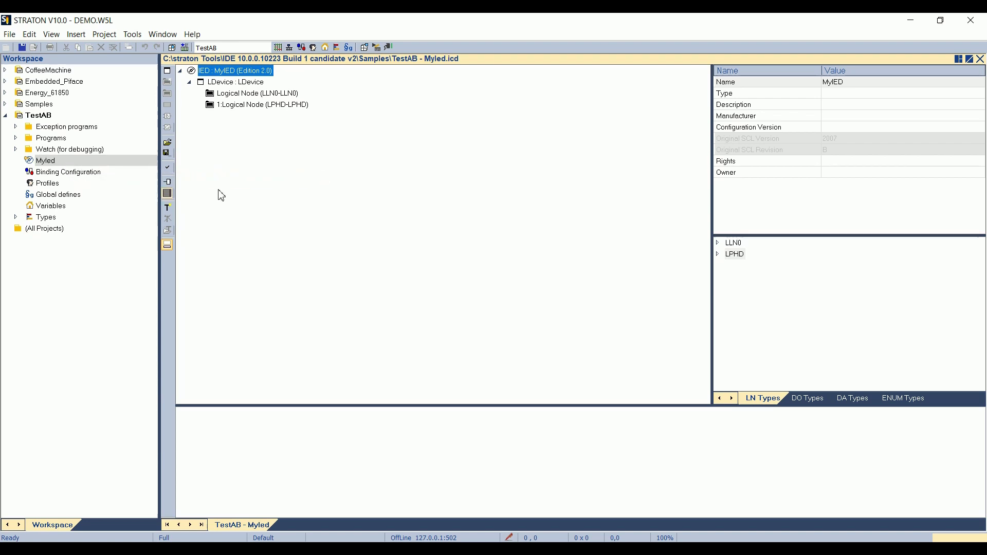
pyautogui.click(261, 83)
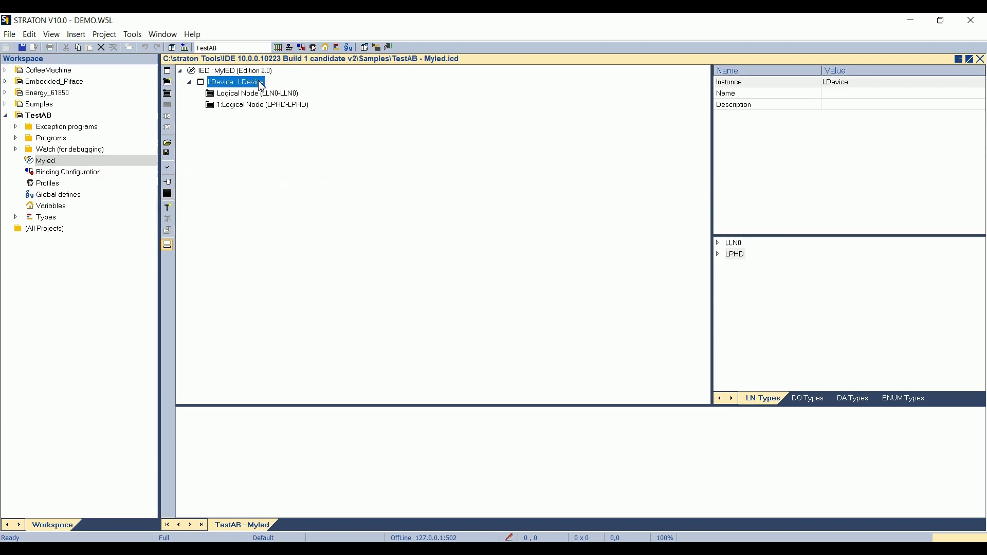
pyautogui.click(293, 95)
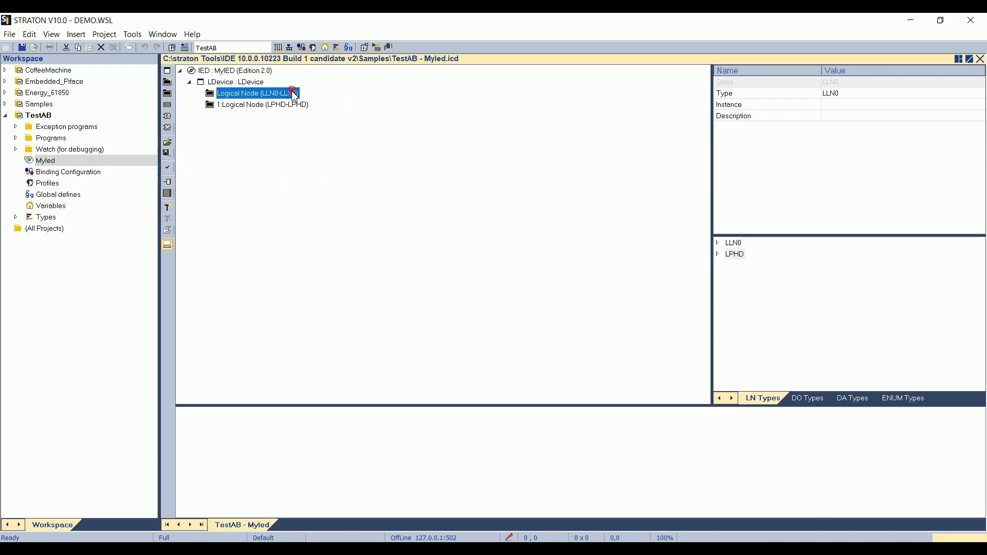
pyautogui.click(295, 107)
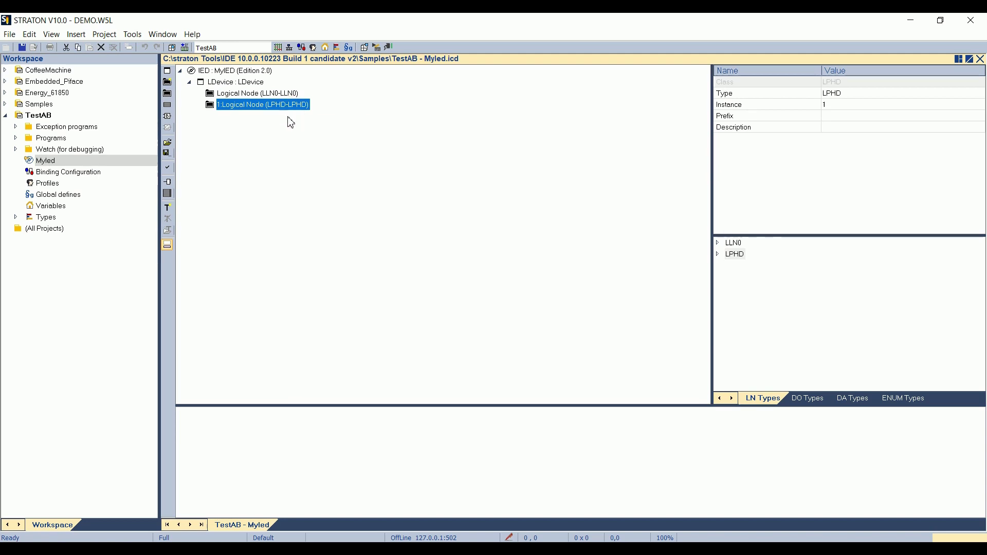
# - Start a new logical node type with XCBR as its base class
pyautogui.click(169, 84)
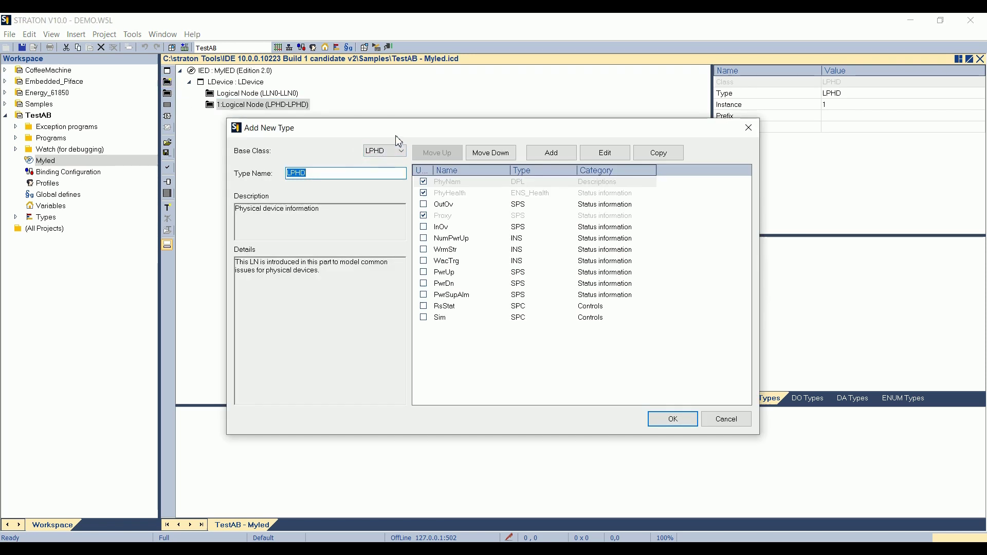
pyautogui.click(401, 151)
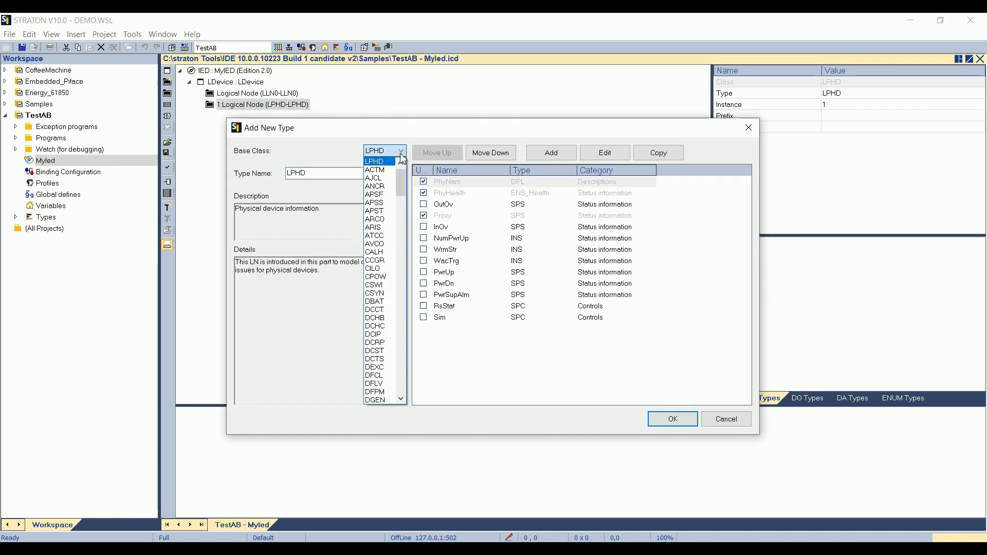
pyautogui.press('x')
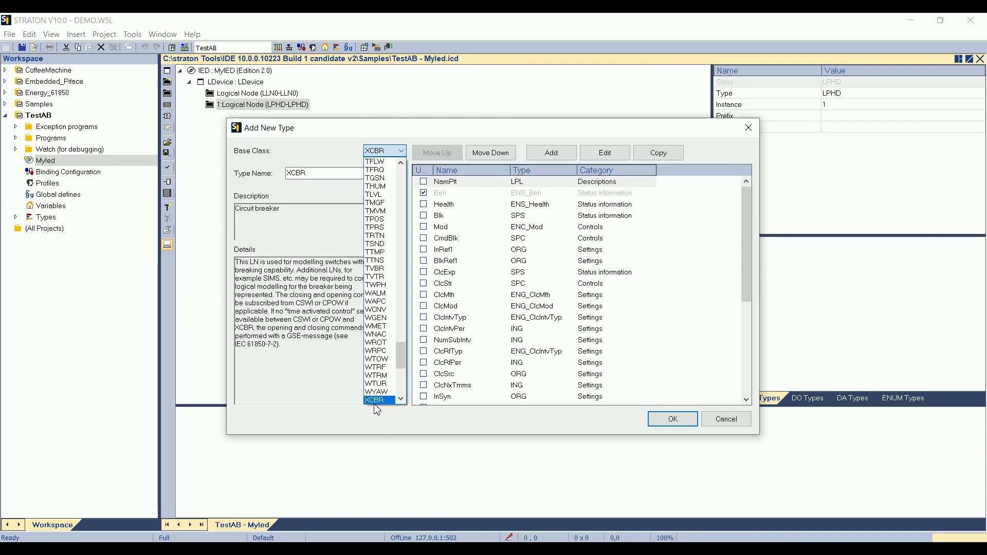
pyautogui.click(378, 402)
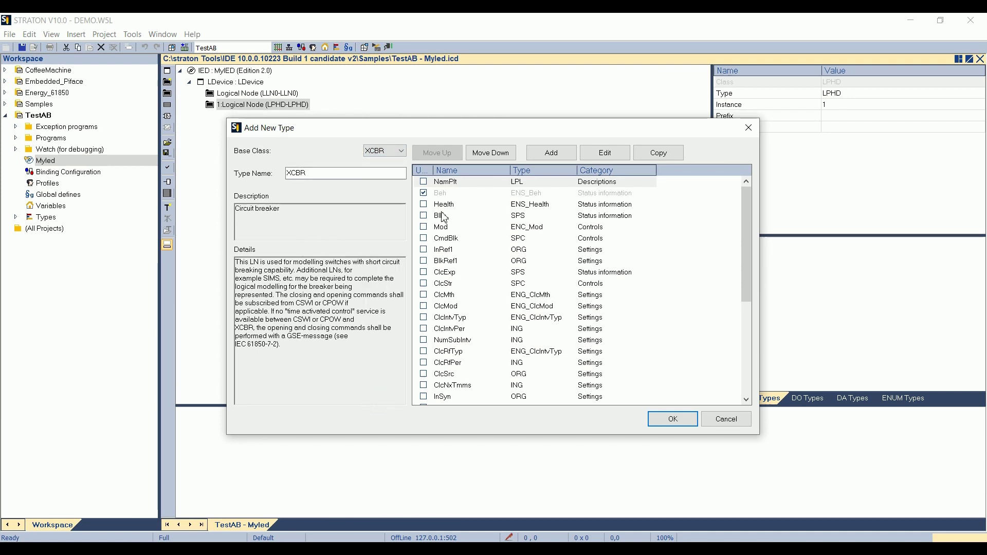
# - Review the XCBR attributes Beh and Pos, selecting Pos's DPC type
pyautogui.click(488, 197)
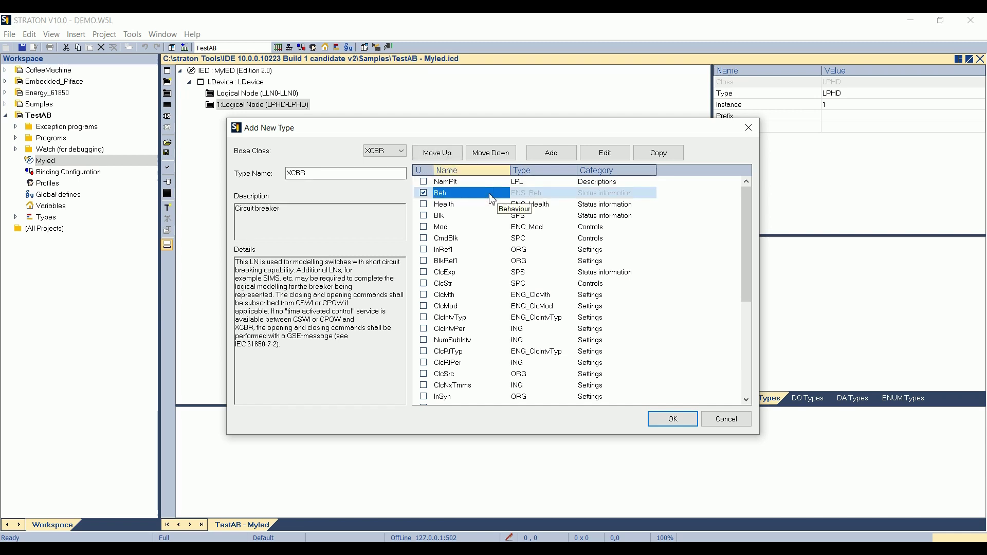
pyautogui.scroll(-1, 454, 199)
pyautogui.scroll(-3, 463, 262)
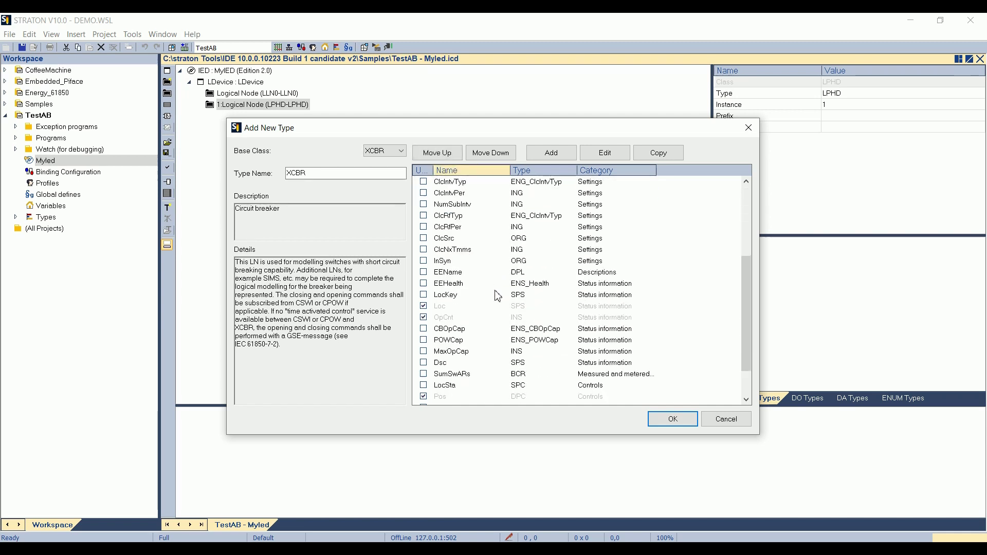
pyautogui.scroll(-2, 466, 344)
pyautogui.click(450, 353)
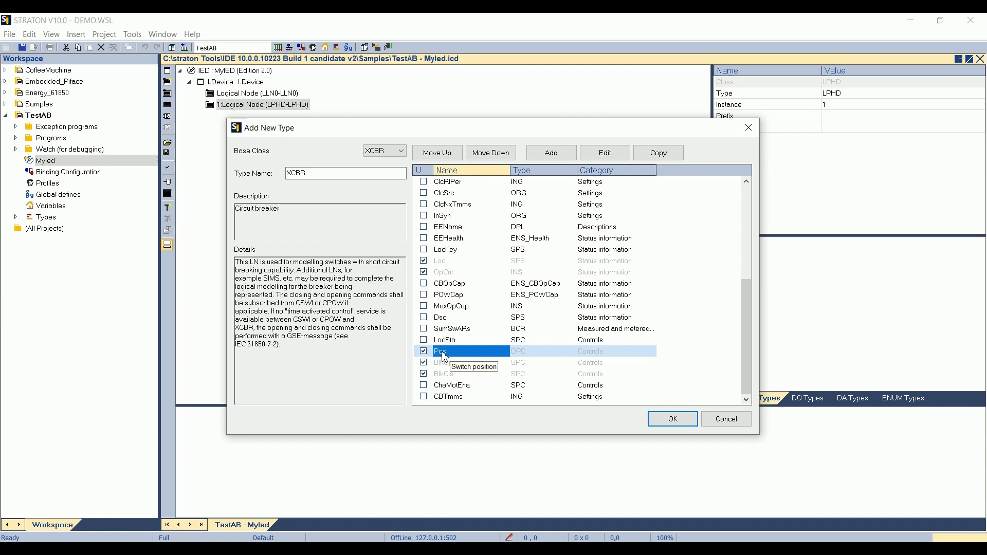
pyautogui.click(540, 355)
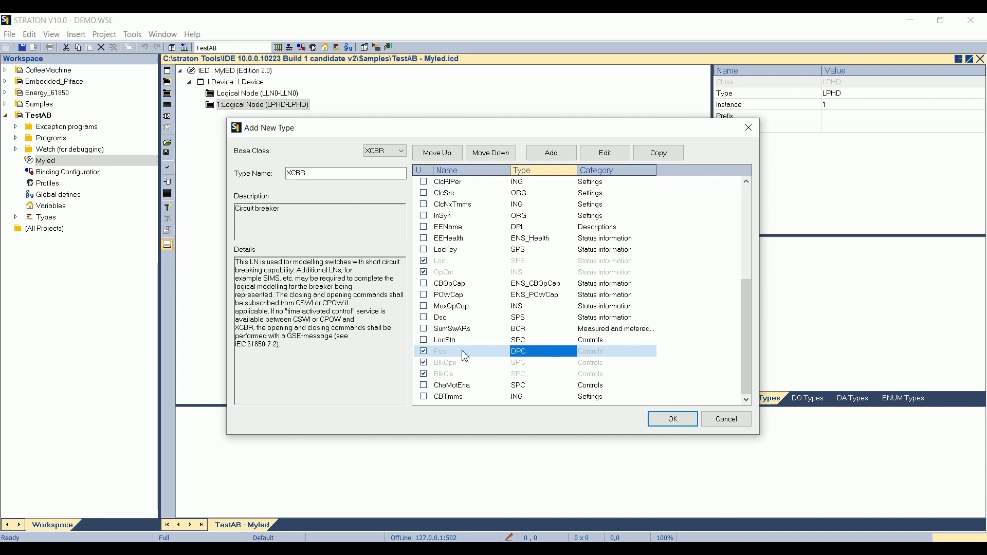
# - Review the DPC type's stVal, quality and timestamp attributes for Pos
pyautogui.doubleClick(532, 358)
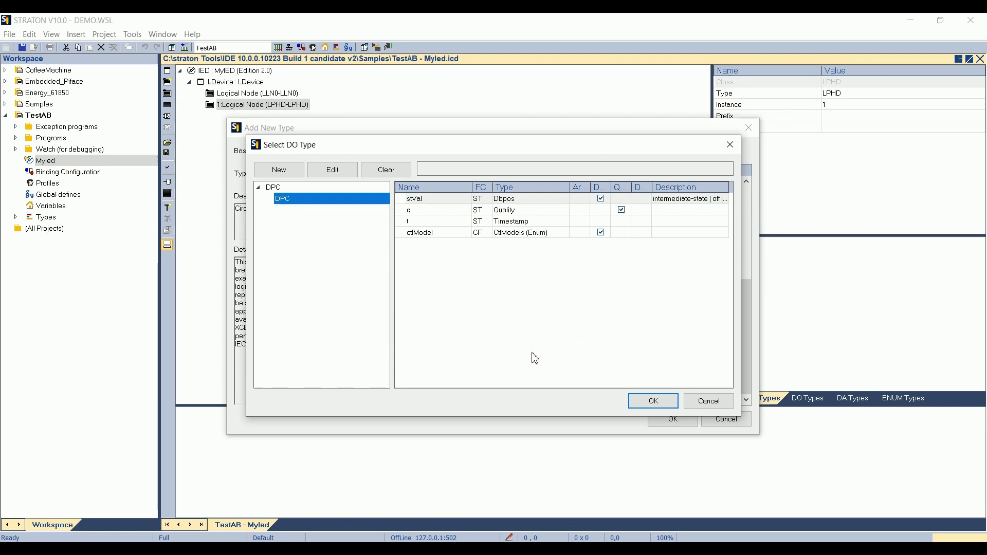
pyautogui.click(430, 204)
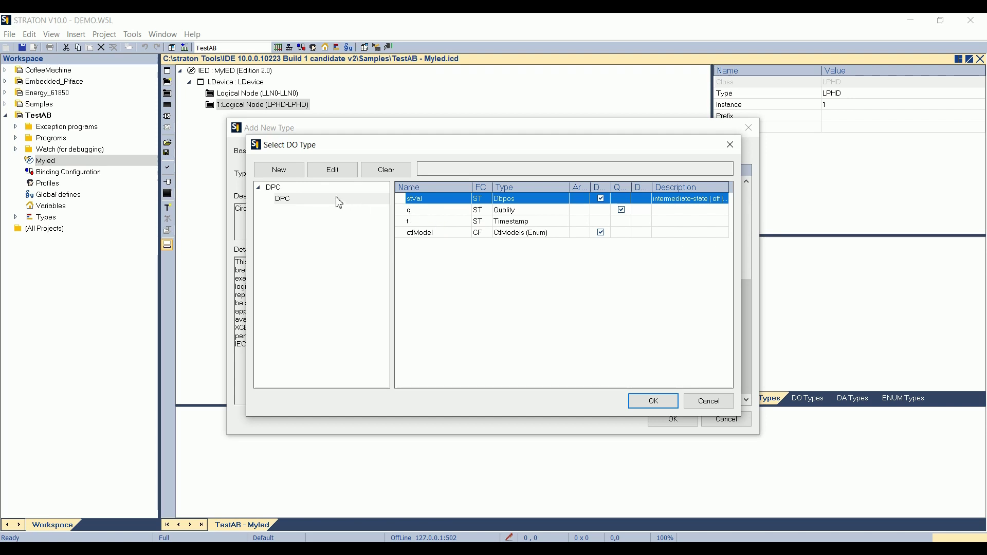
pyautogui.click(427, 211)
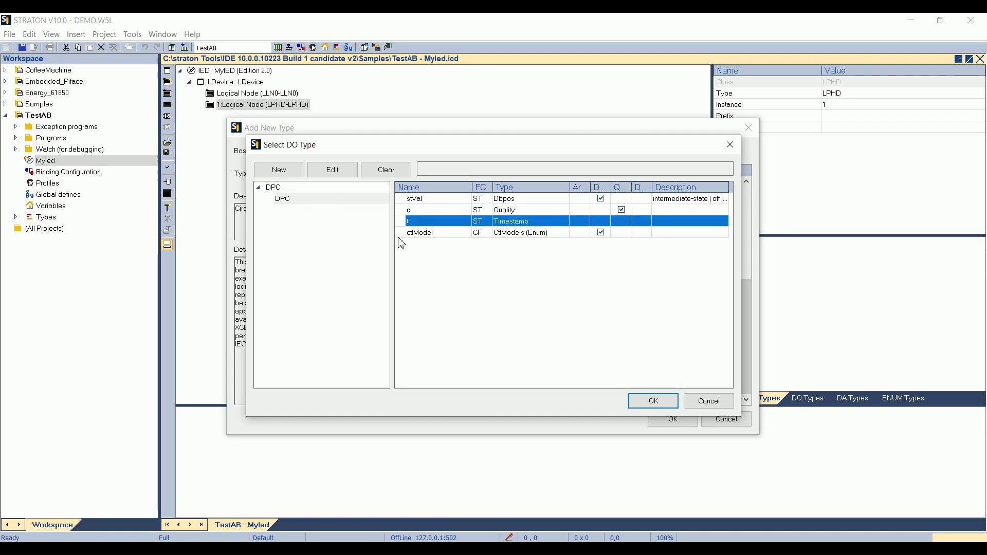
pyautogui.click(292, 202)
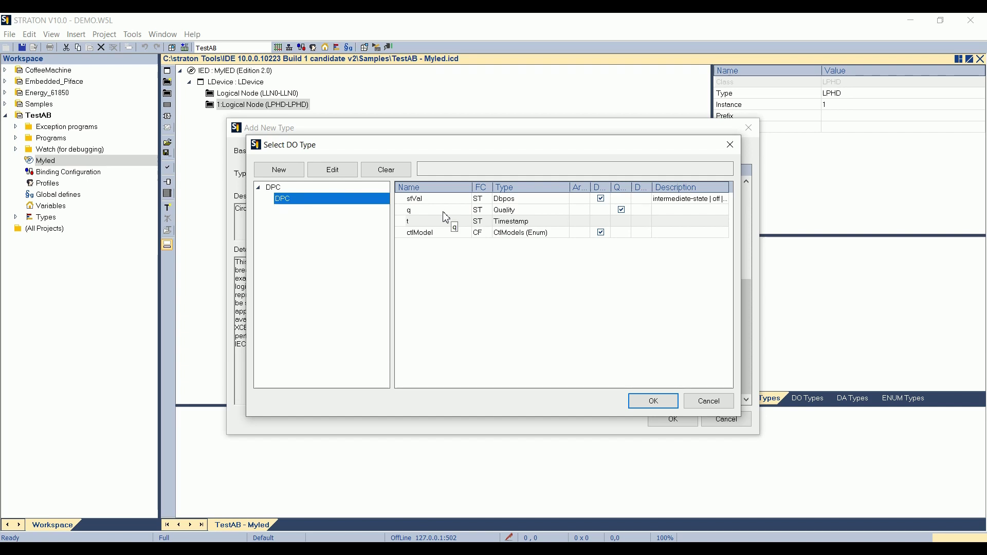
# - Create the DPCXCBR data object type, dropping the rejected underscore from DPC_XCBR
pyautogui.click(281, 170)
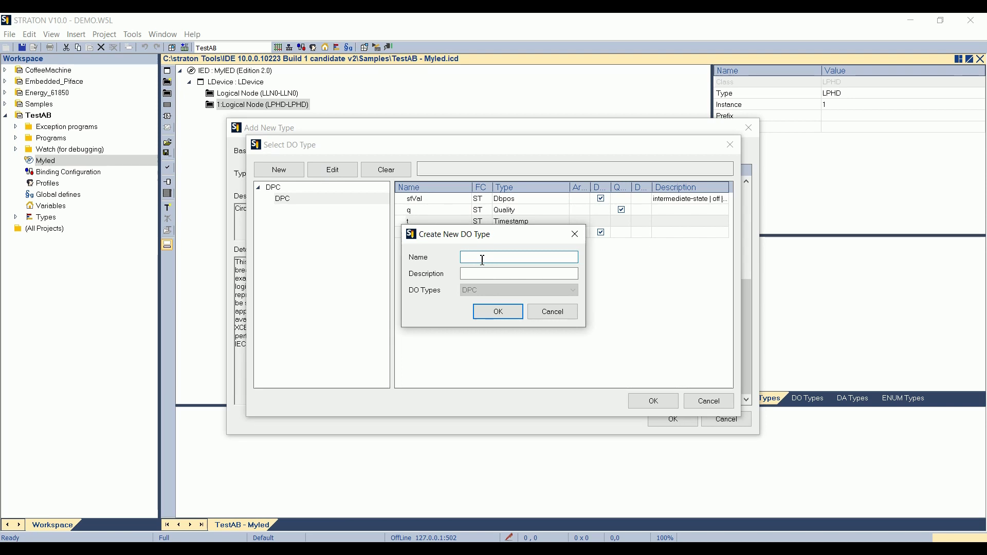
pyautogui.write('DP')
pyautogui.write('C_X')
pyautogui.write('CBR')
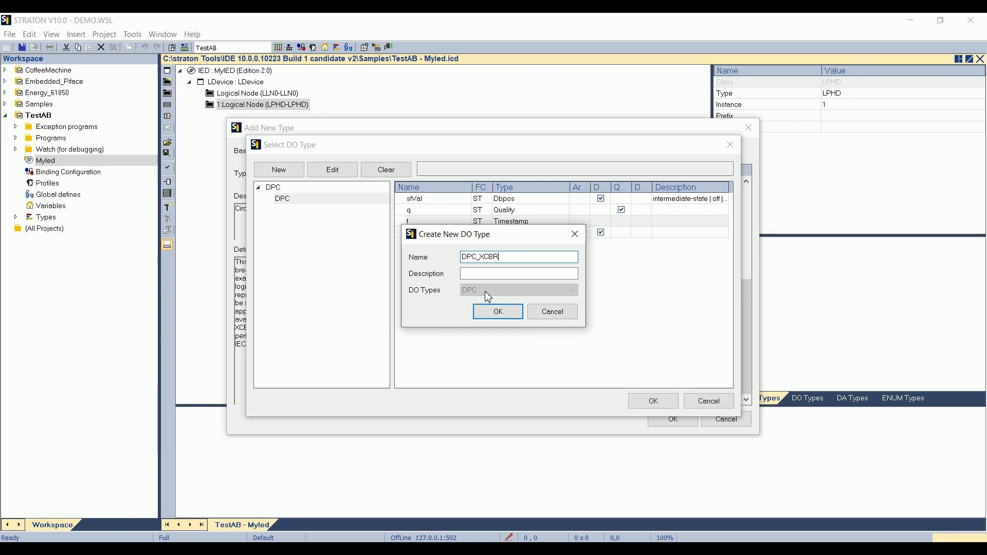
pyautogui.click(498, 312)
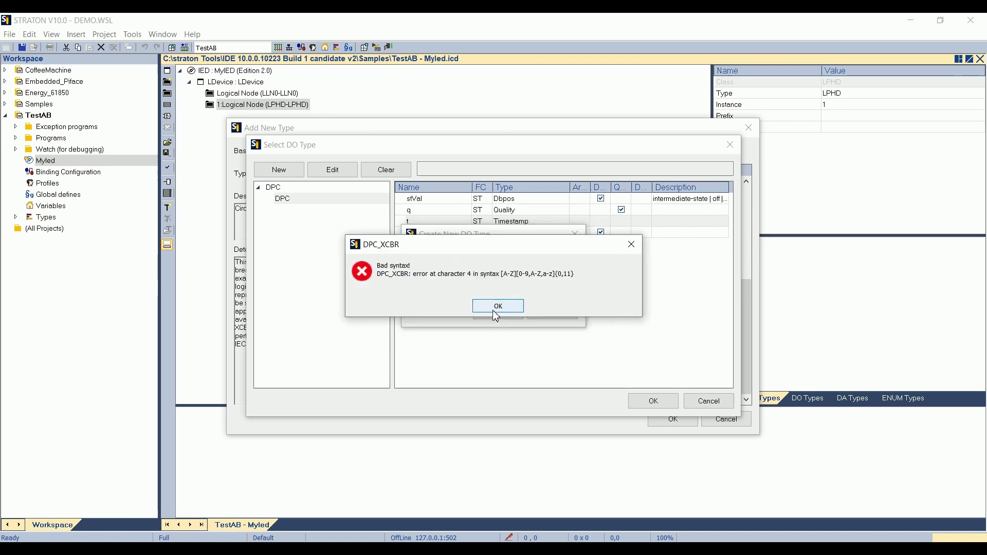
pyautogui.click(496, 312)
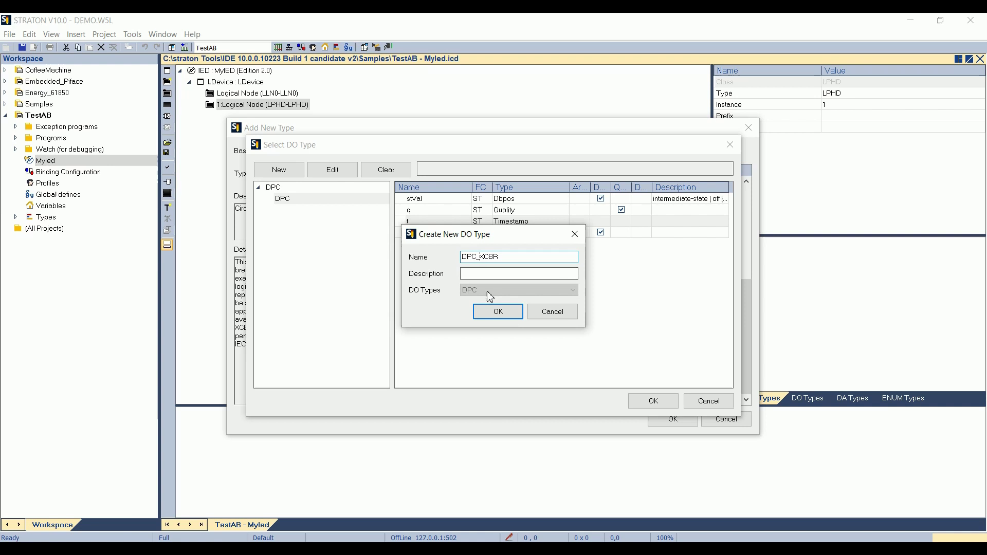
pyautogui.press('BackSpace')
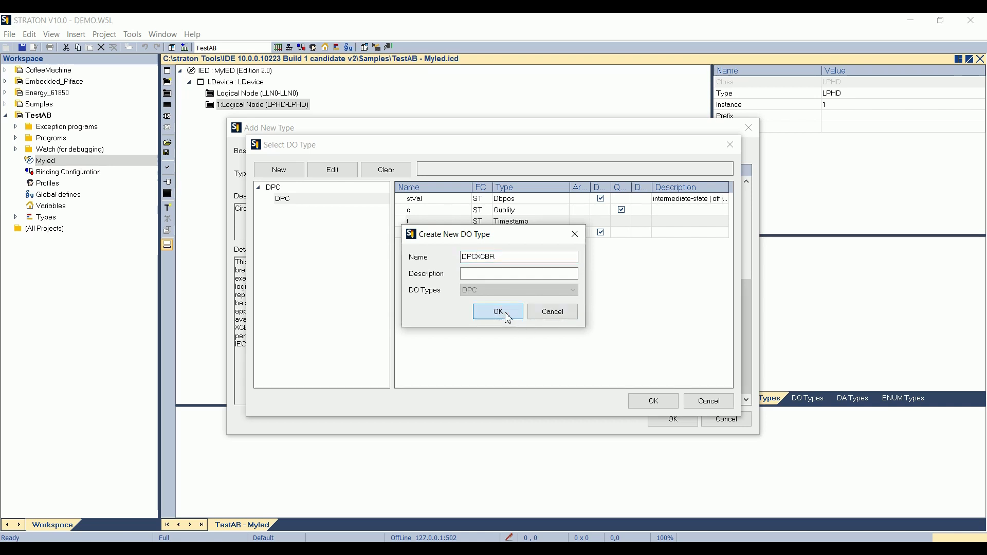
pyautogui.click(499, 312)
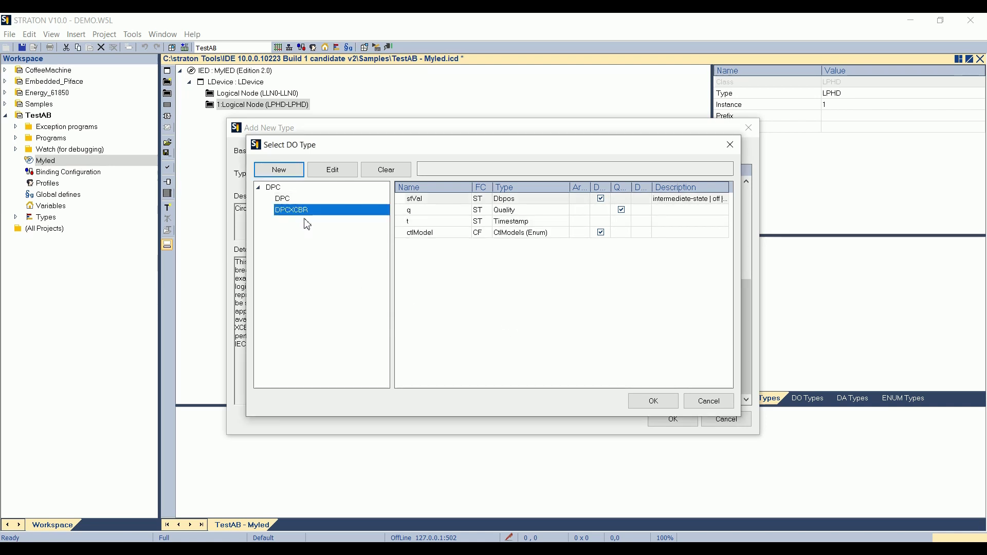
# - Enable SBO, SBOw, Oper, Cancel, origin, ctlNum, sboTimeout and operTimeout in DPCXCBR
pyautogui.click(332, 170)
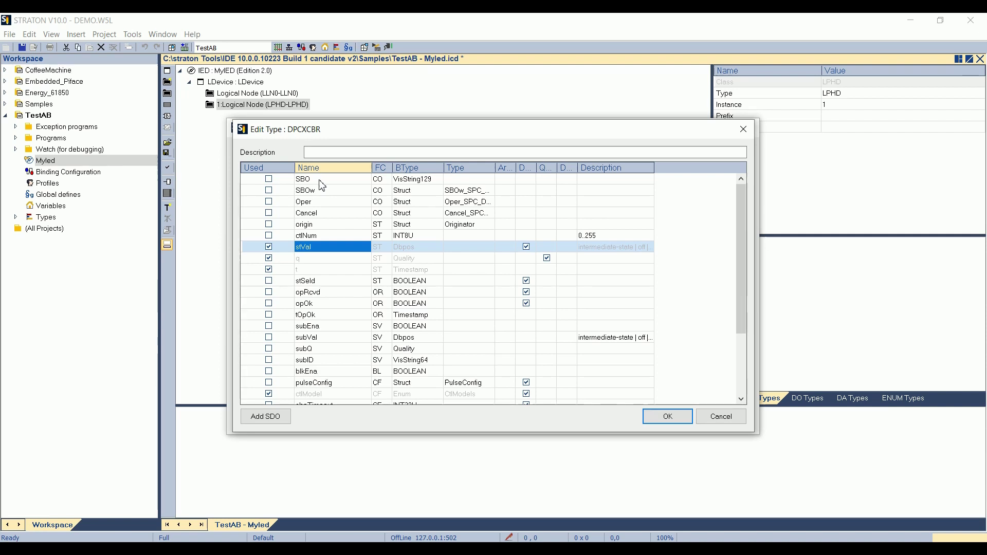
pyautogui.click(269, 179)
pyautogui.click(269, 190)
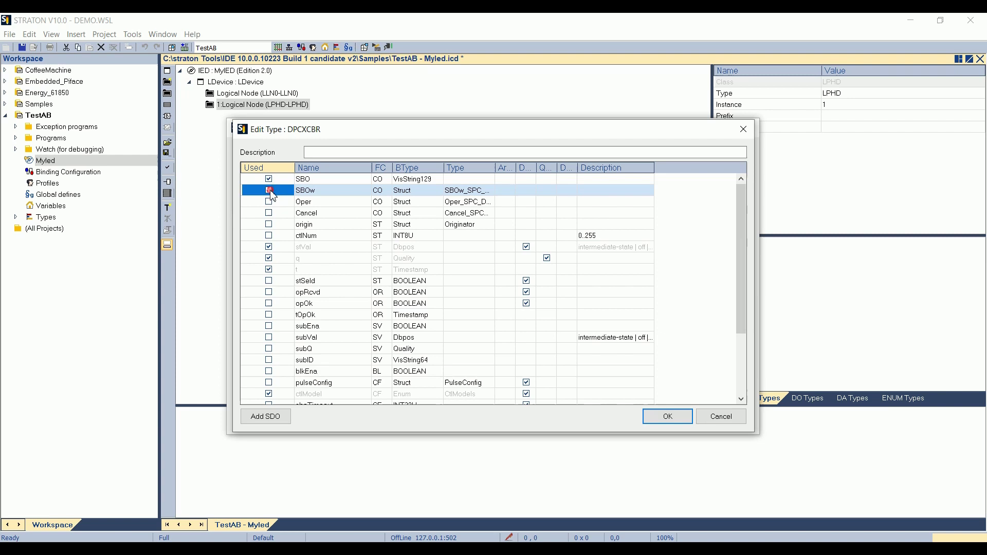
pyautogui.click(269, 213)
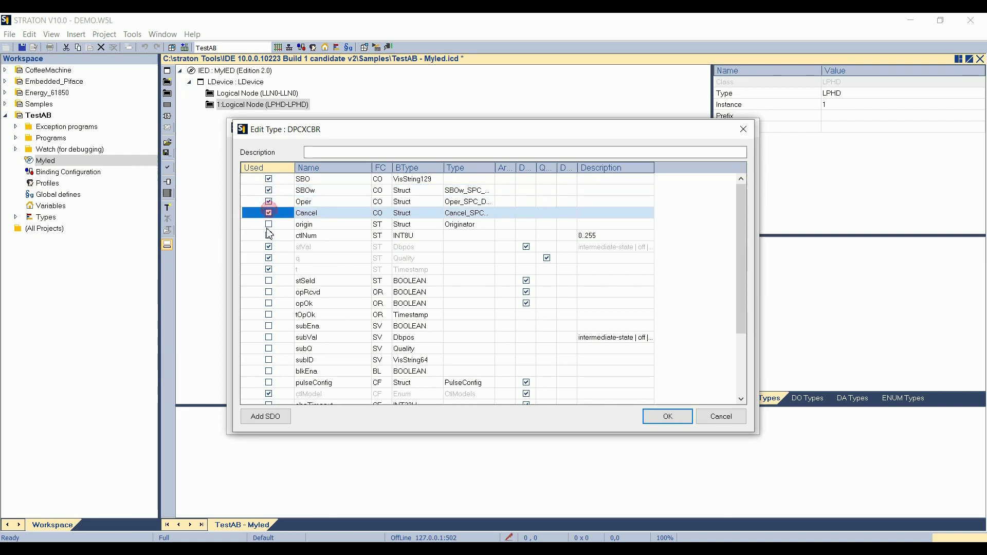
pyautogui.click(268, 224)
pyautogui.scroll(-1, 337, 317)
pyautogui.scroll(-1, 337, 318)
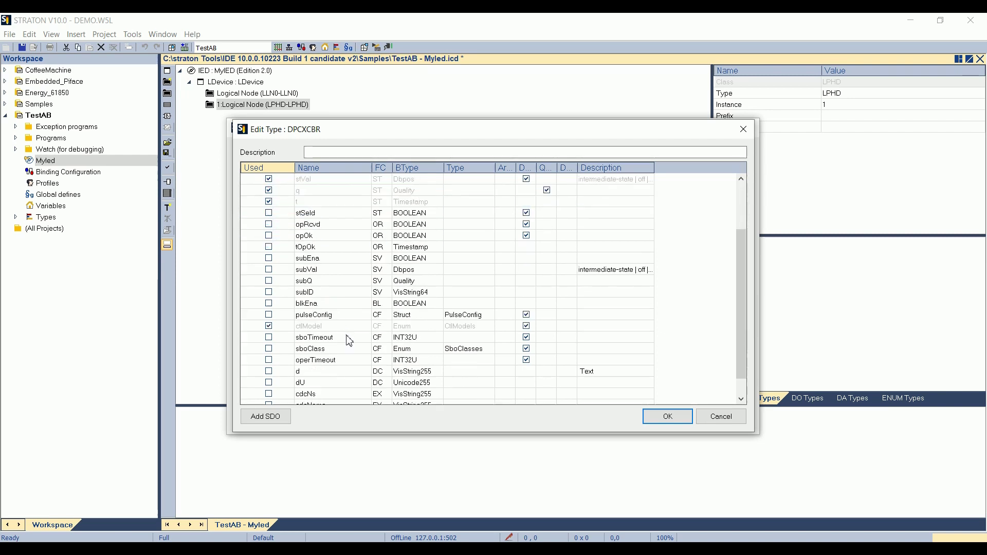
pyautogui.scroll(-1, 350, 342)
pyautogui.click(269, 315)
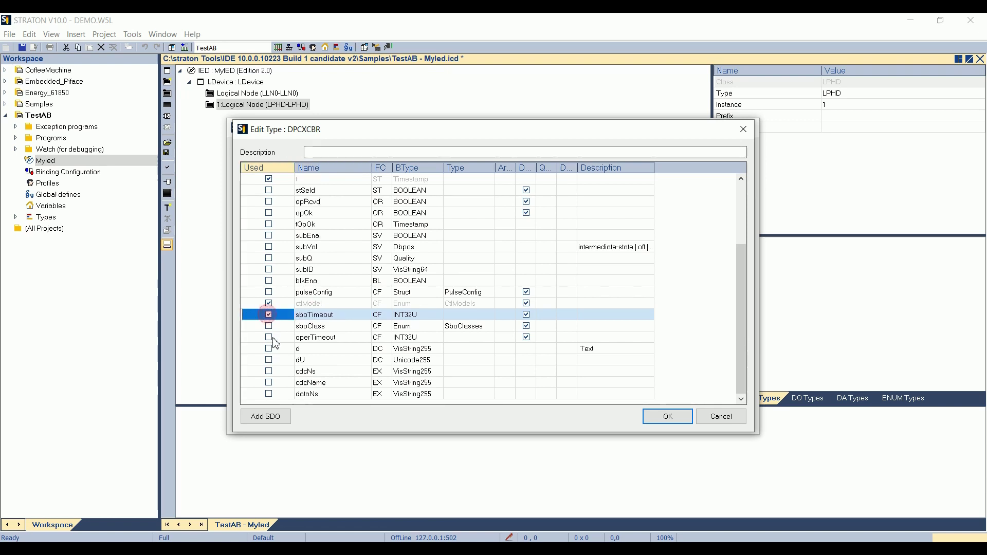
pyautogui.click(268, 336)
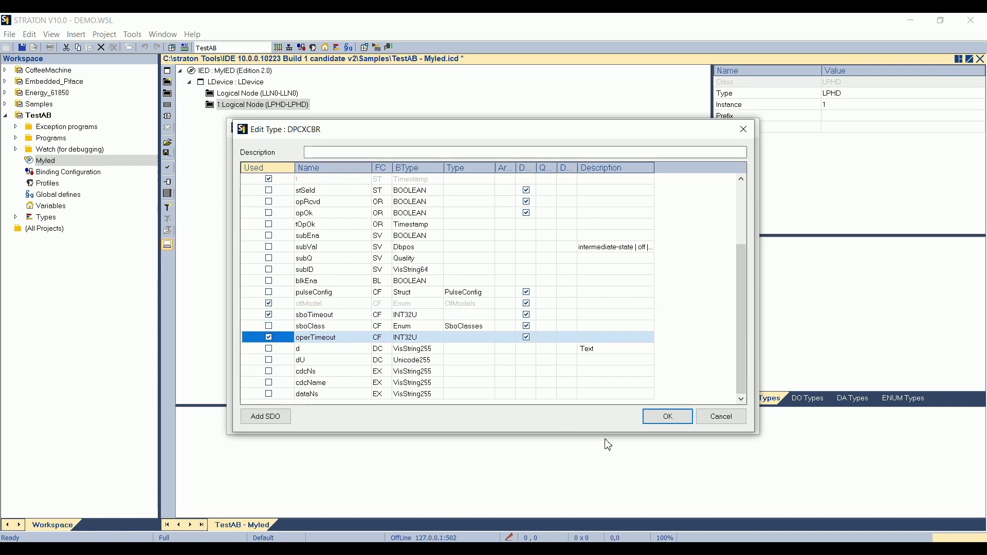
# - Accept DPCXCBR as the Pos type and confirm the new XCBR node type
pyautogui.click(660, 423)
pyautogui.click(660, 423)
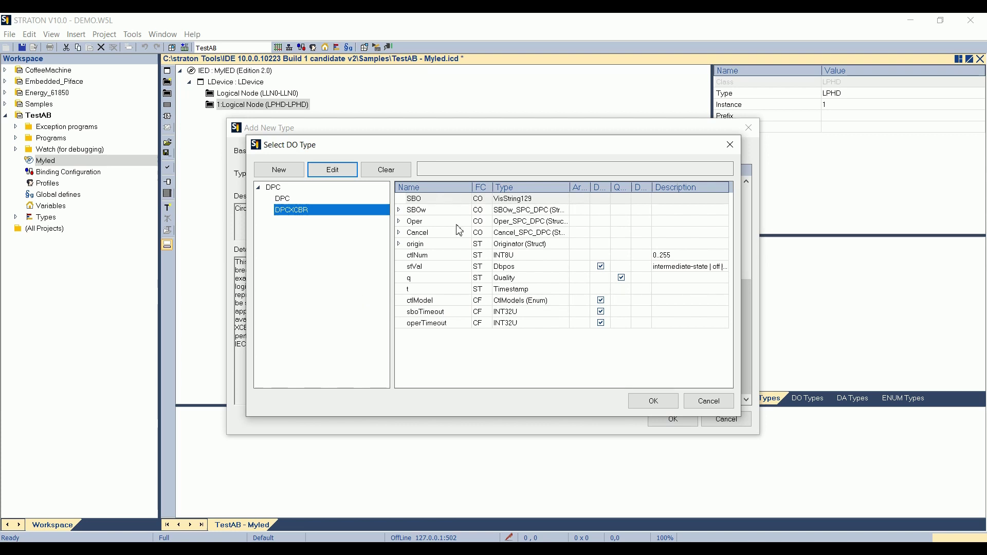
pyautogui.click(662, 407)
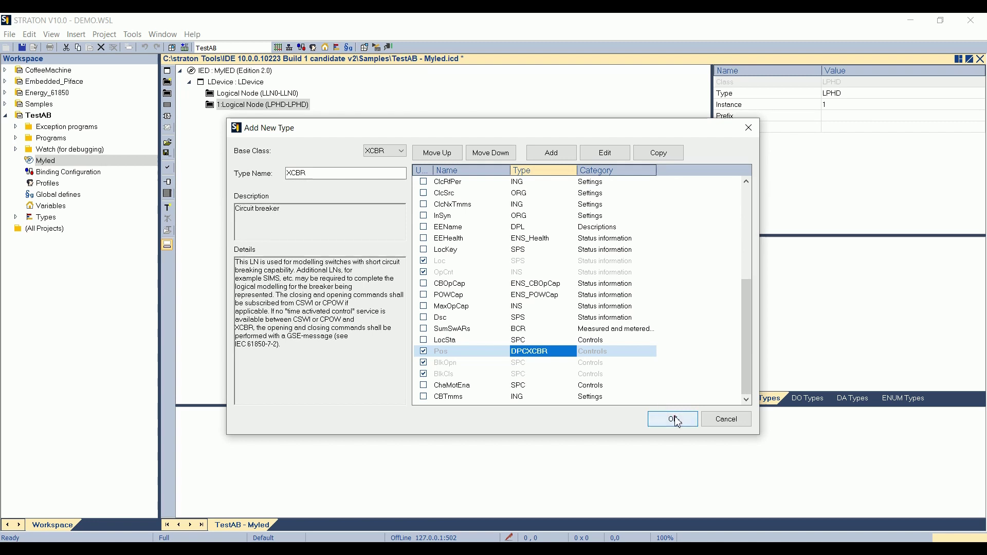
pyautogui.click(675, 420)
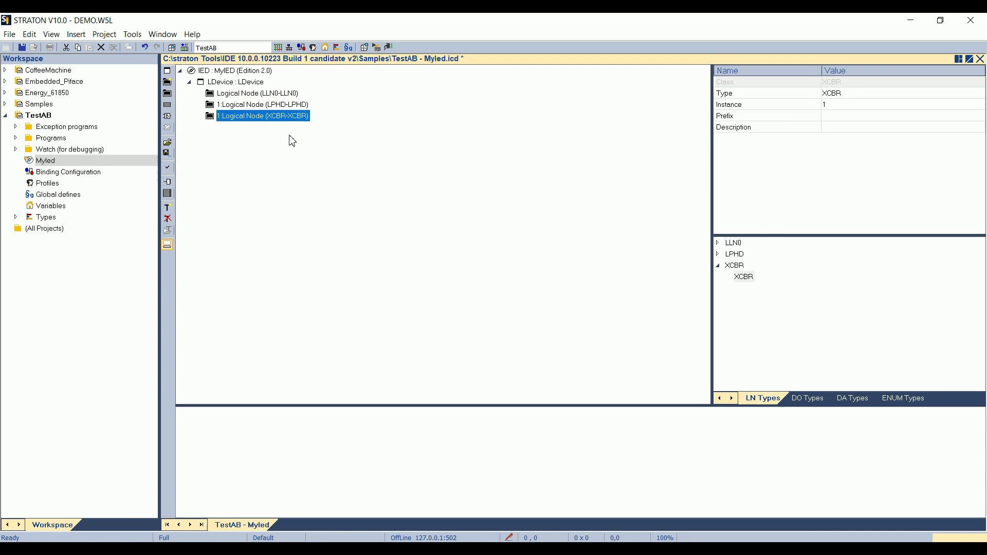
# - Start another logical node type with MMXU as its base class
pyautogui.click(167, 82)
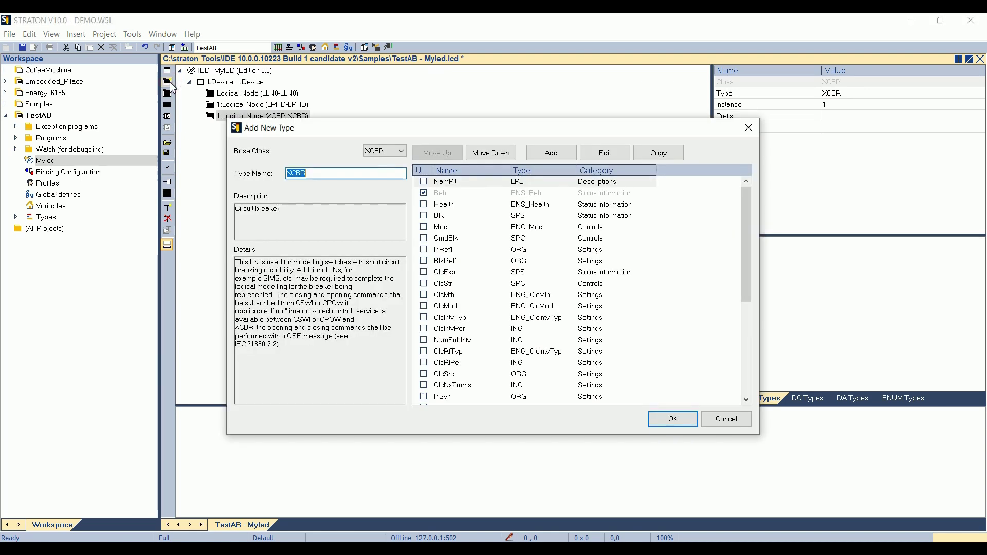
pyautogui.click(390, 154)
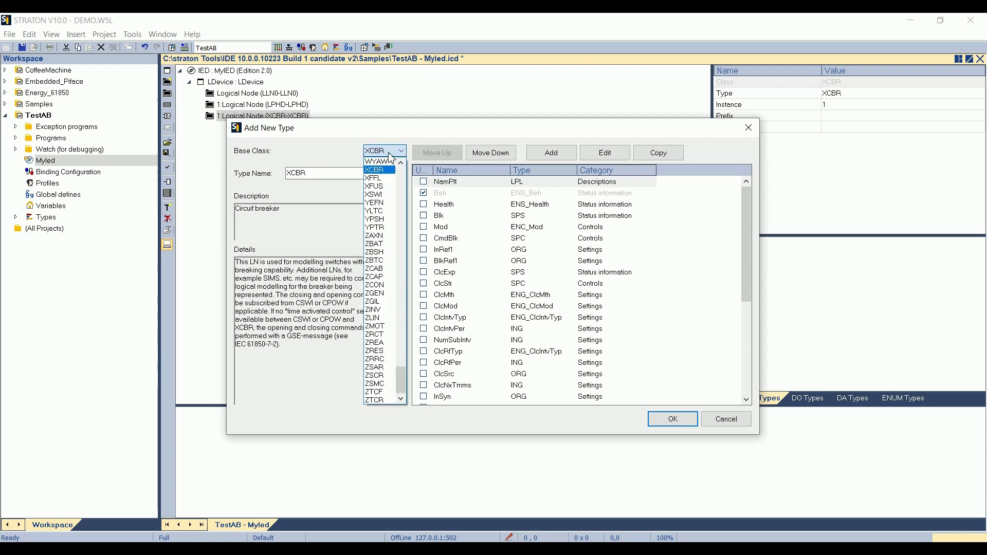
pyautogui.write('me')
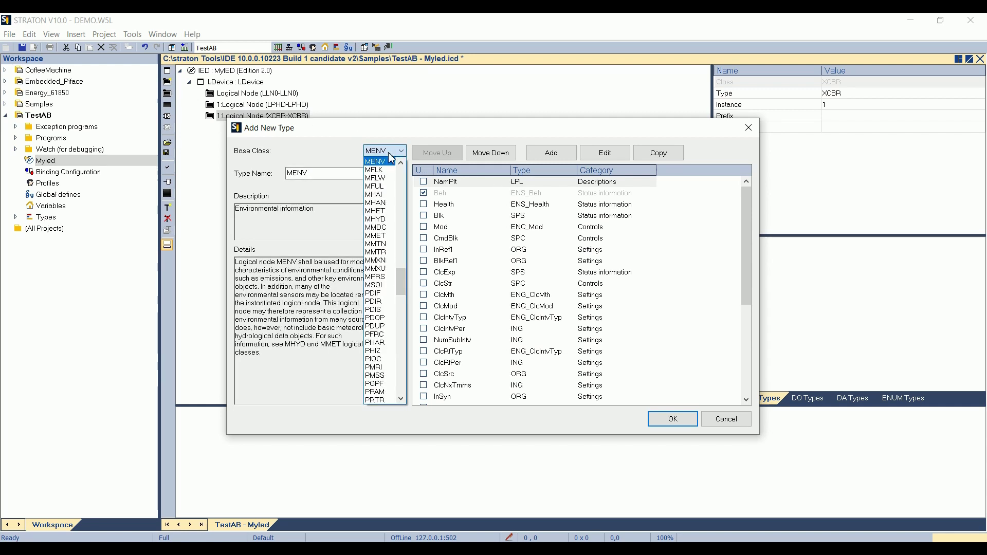
pyautogui.click(389, 269)
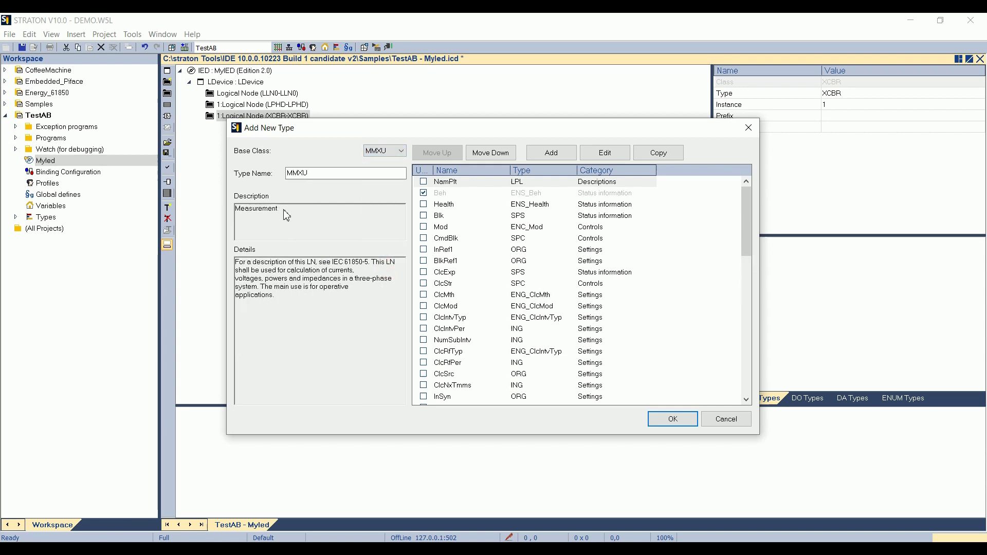
# - Include the TotW total active power data object and select its type cell
pyautogui.click(463, 195)
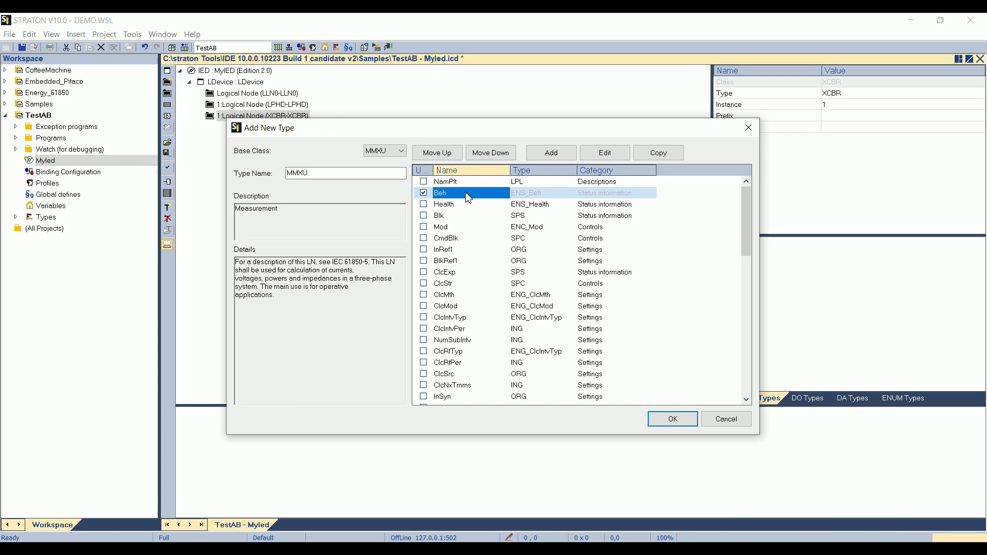
pyautogui.scroll(-3, 505, 278)
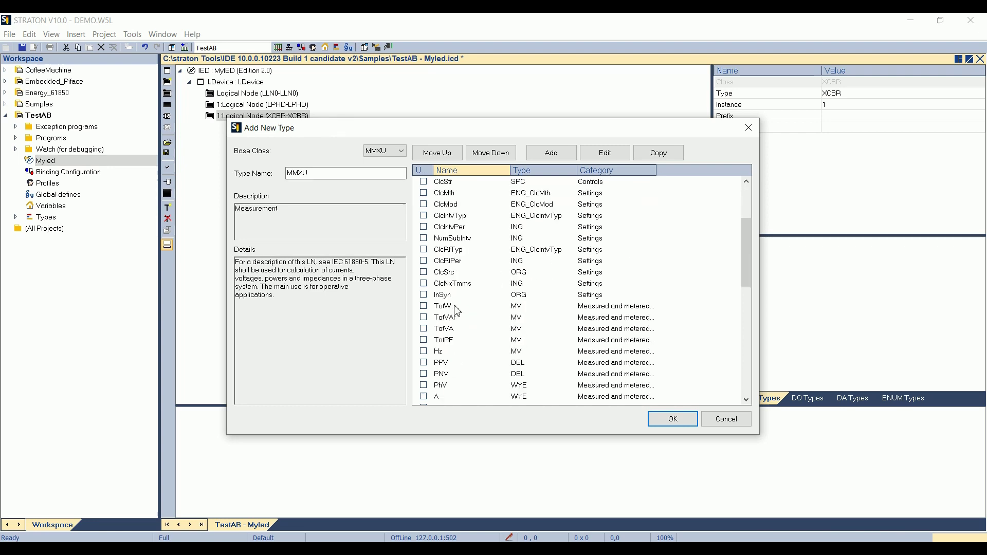
pyautogui.click(455, 308)
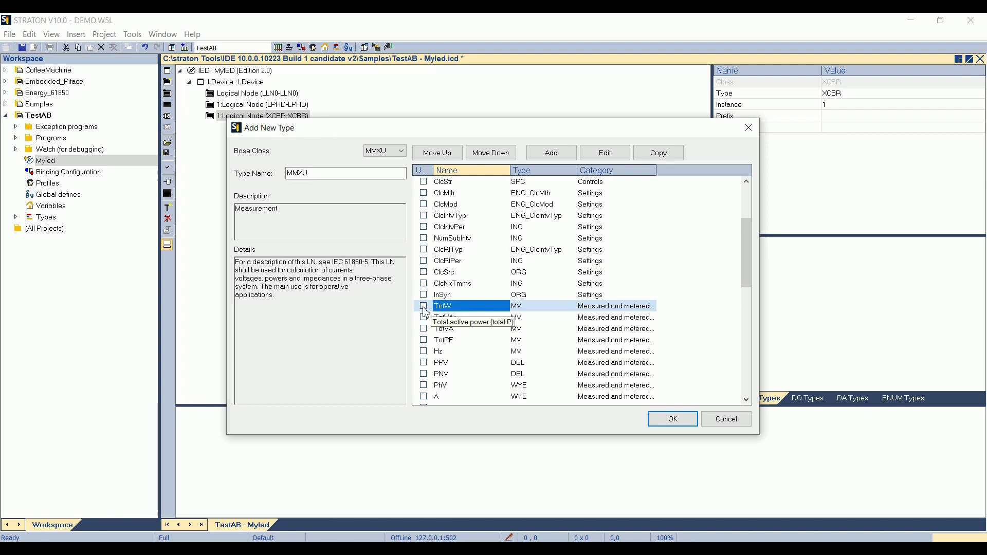
pyautogui.click(424, 307)
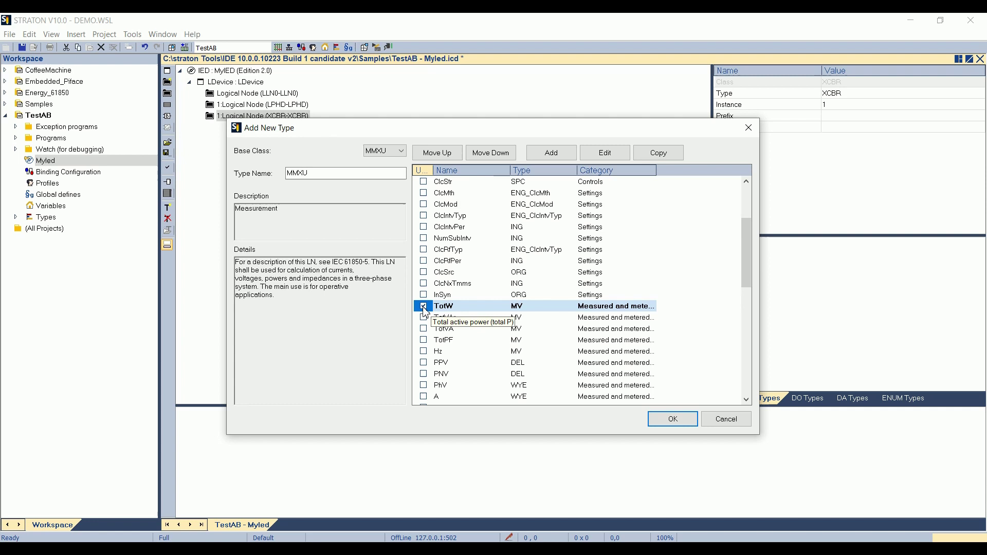
pyautogui.click(530, 309)
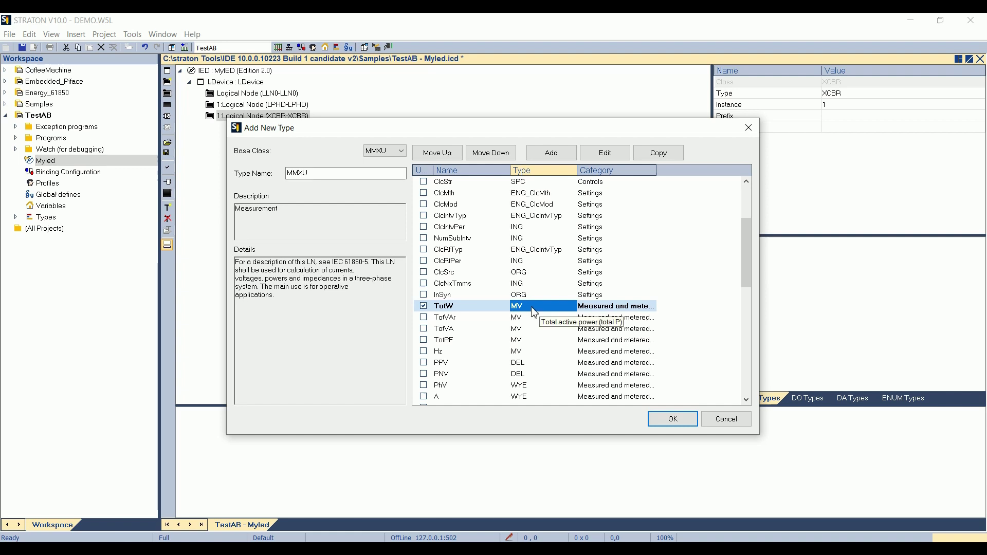
# - Assign MV to TotW after checking mag's f FLOAT32, and confirm the MMXU type
pyautogui.doubleClick(533, 309)
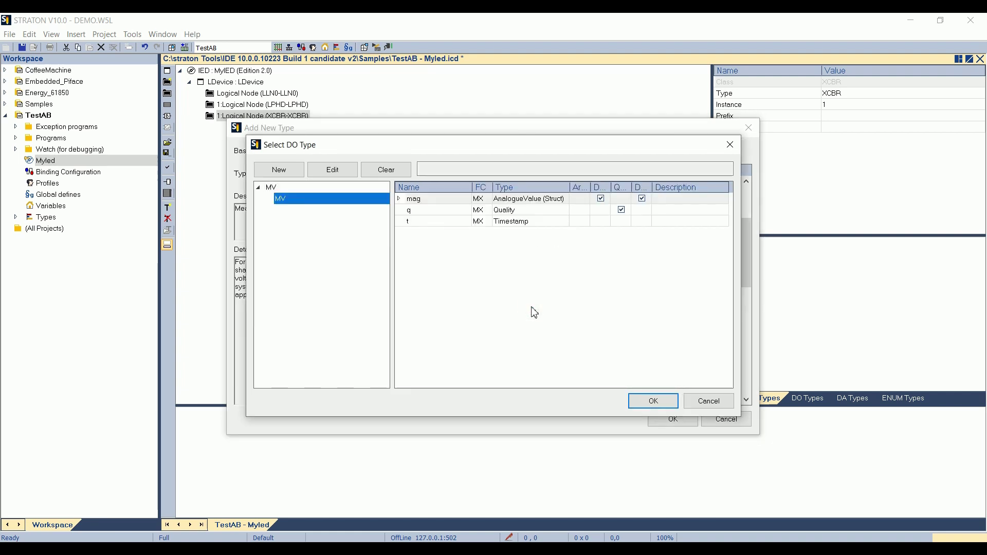
pyautogui.click(401, 201)
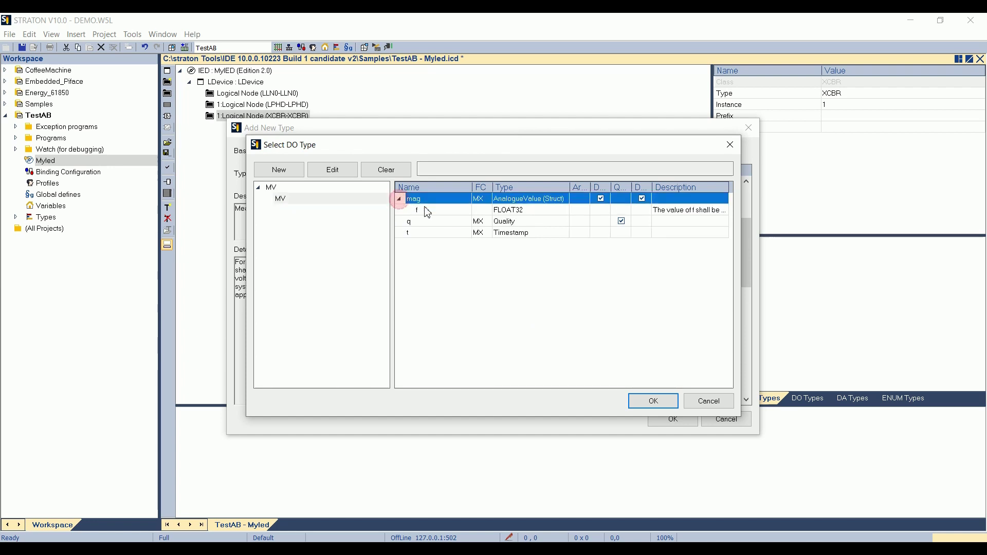
pyautogui.click(441, 213)
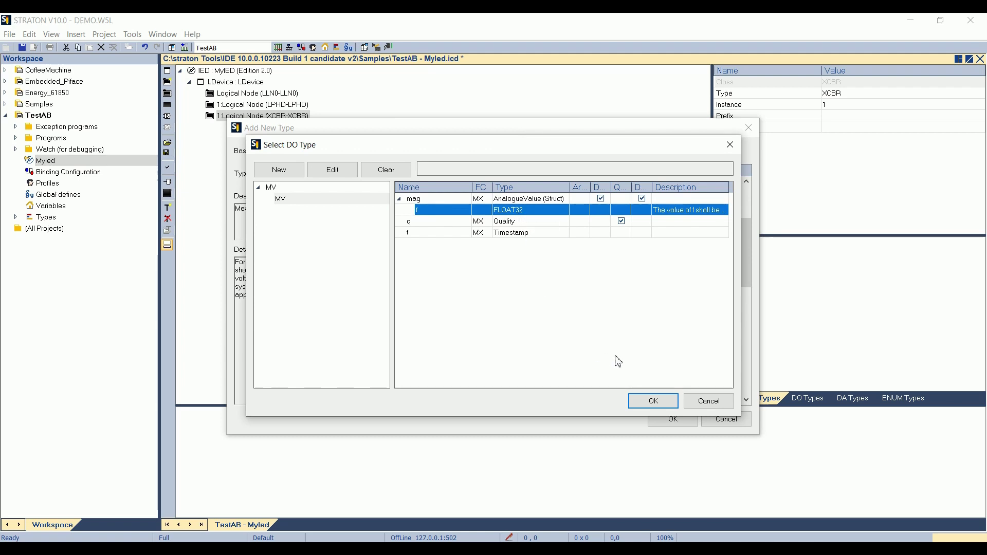
pyautogui.click(650, 403)
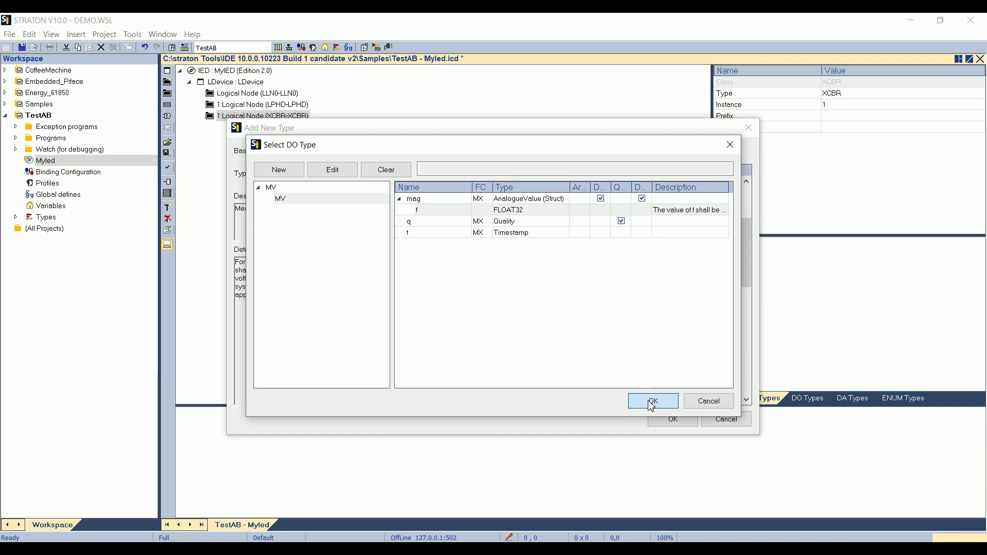
pyautogui.click(673, 420)
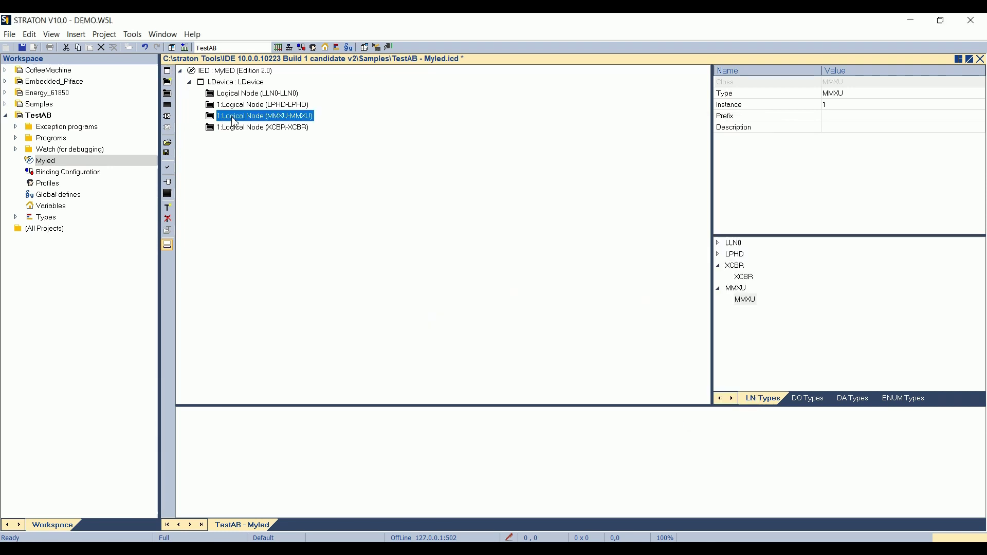
# - Open the instance data editor of the MMXU logical node
pyautogui.click(294, 128)
pyautogui.click(299, 115)
pyautogui.rightClick(294, 118)
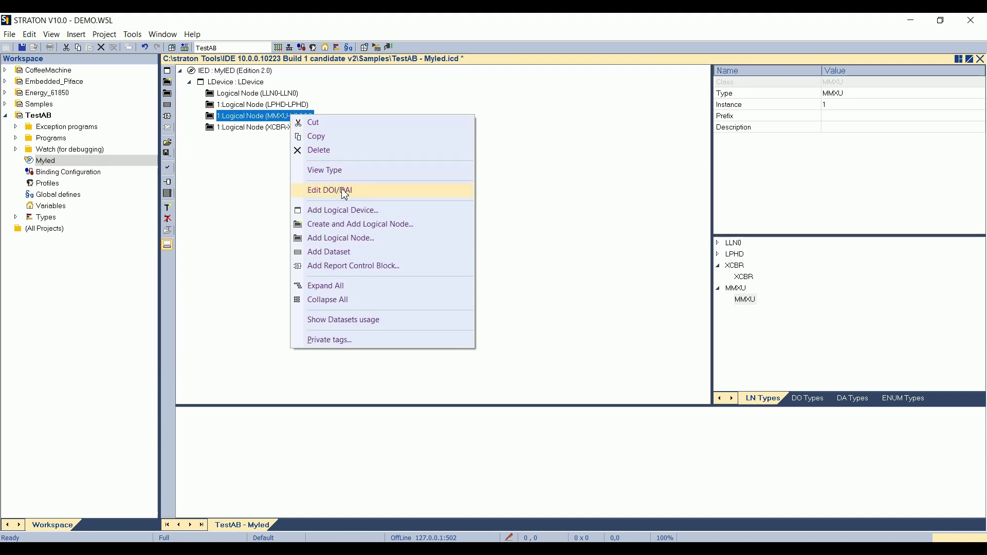
pyautogui.click(363, 195)
pyautogui.click(365, 195)
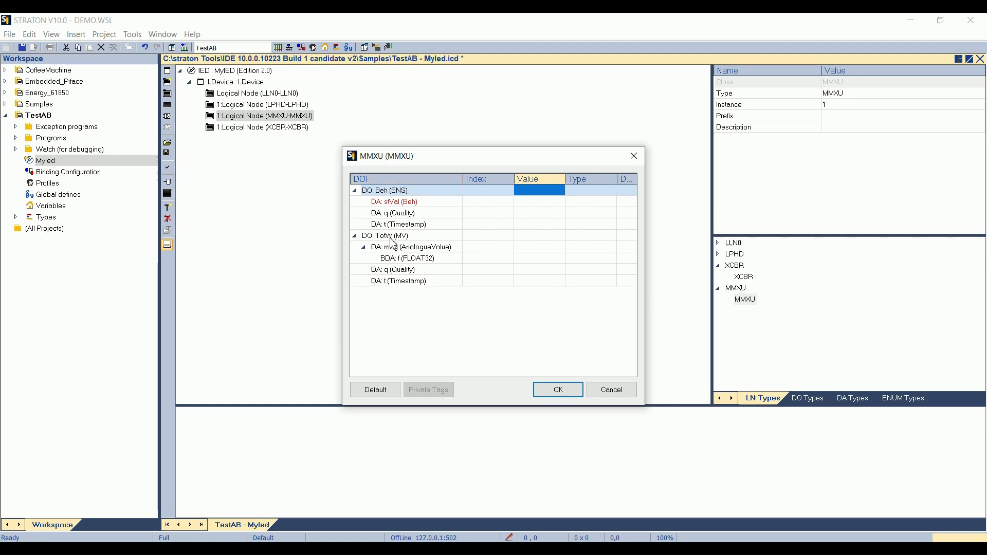
# - Check TotW's mag f value, confirm the MMXU settings and deselect the node
pyautogui.click(390, 236)
pyautogui.click(406, 247)
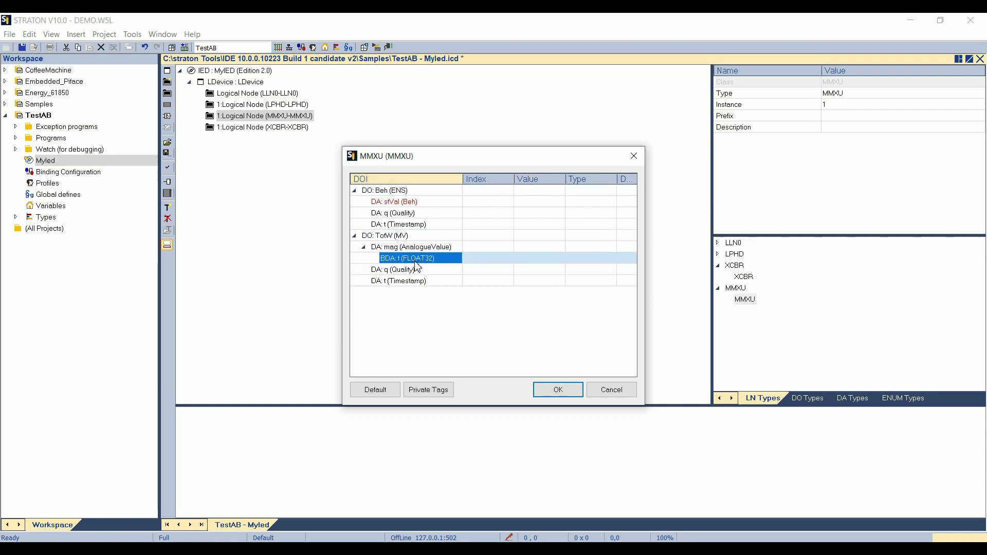
pyautogui.click(563, 390)
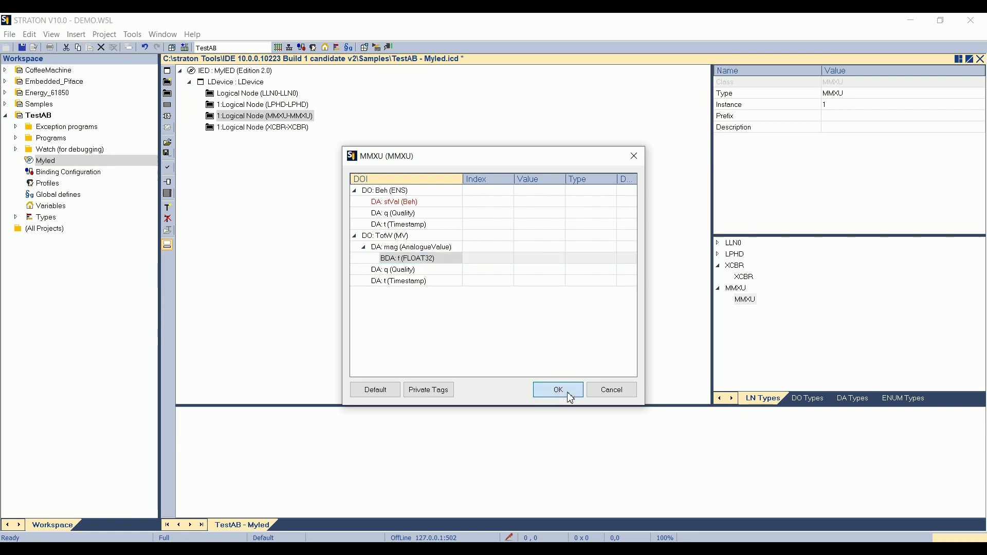
pyautogui.click(568, 395)
pyautogui.click(297, 183)
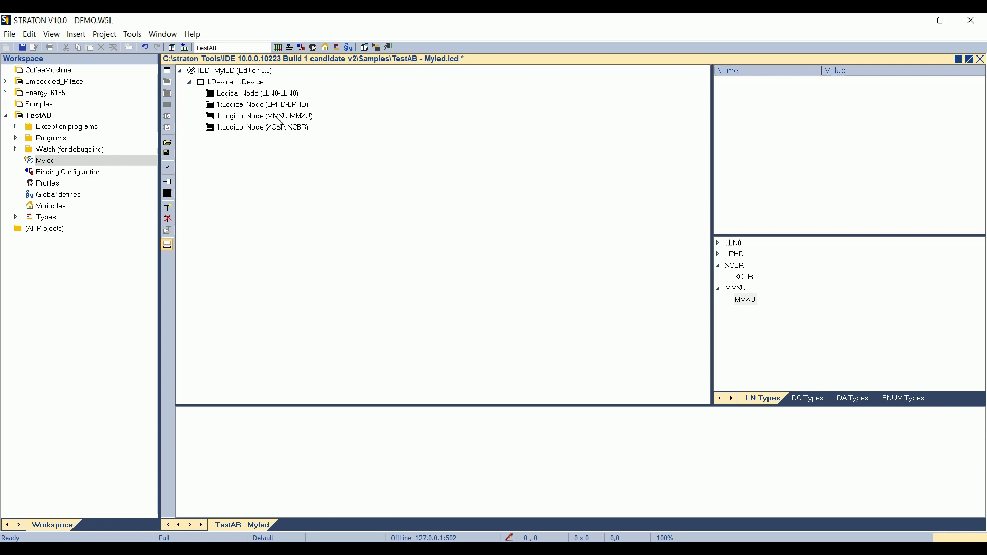
# - Add a dataset under LLN0 and rename it DSxcbr
pyautogui.click(297, 95)
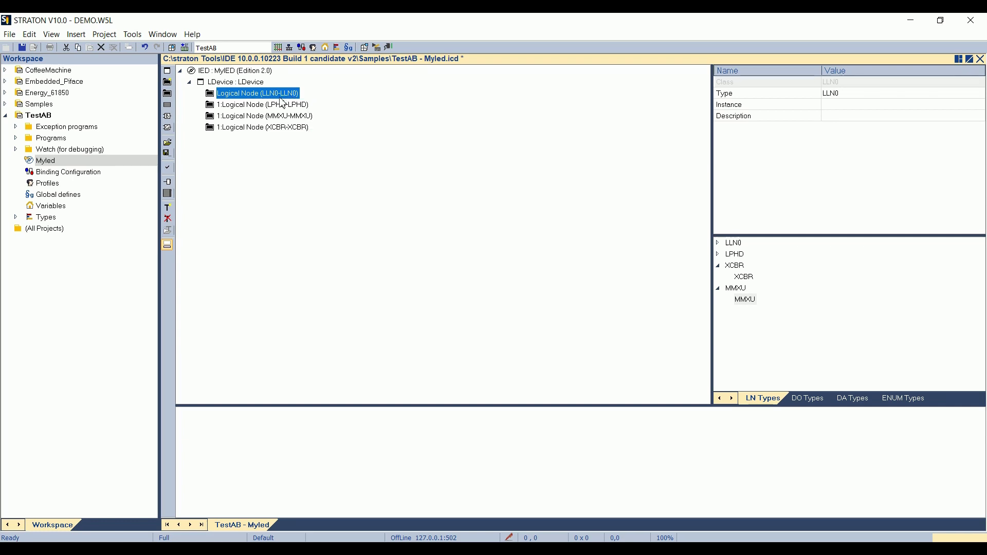
pyautogui.click(170, 109)
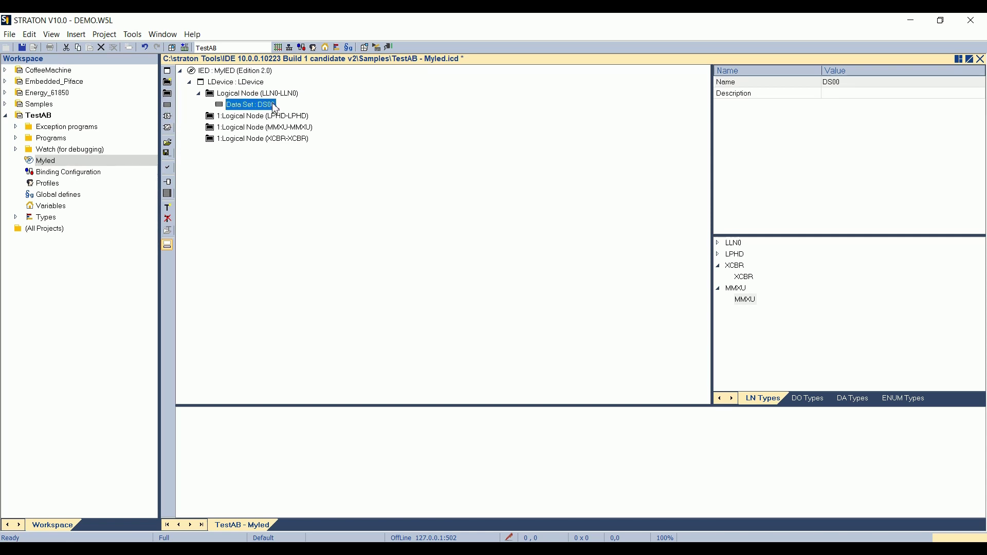
pyautogui.click(841, 82)
pyautogui.moveTo(840, 80); pyautogui.dragTo(855, 80)
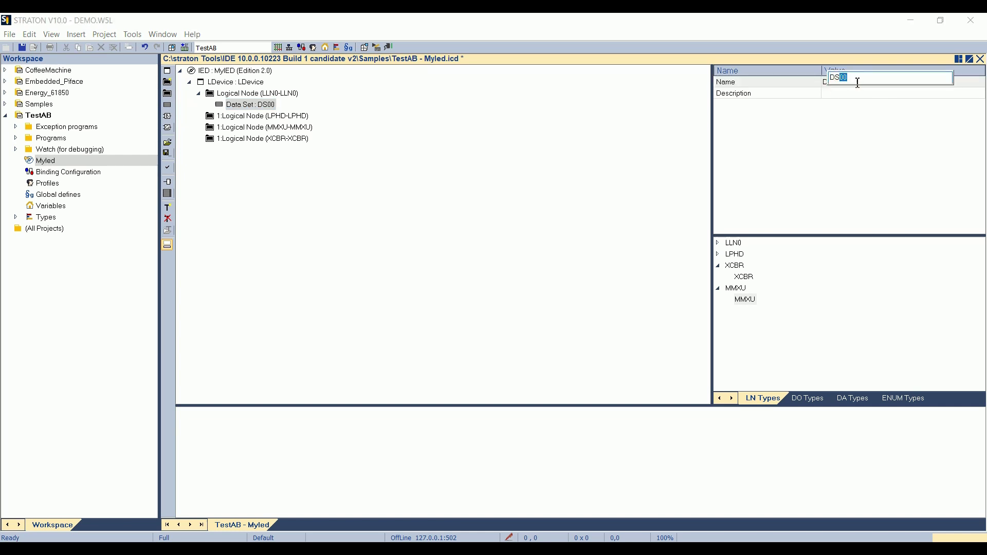
pyautogui.write('xcbr')
pyautogui.press('Return')
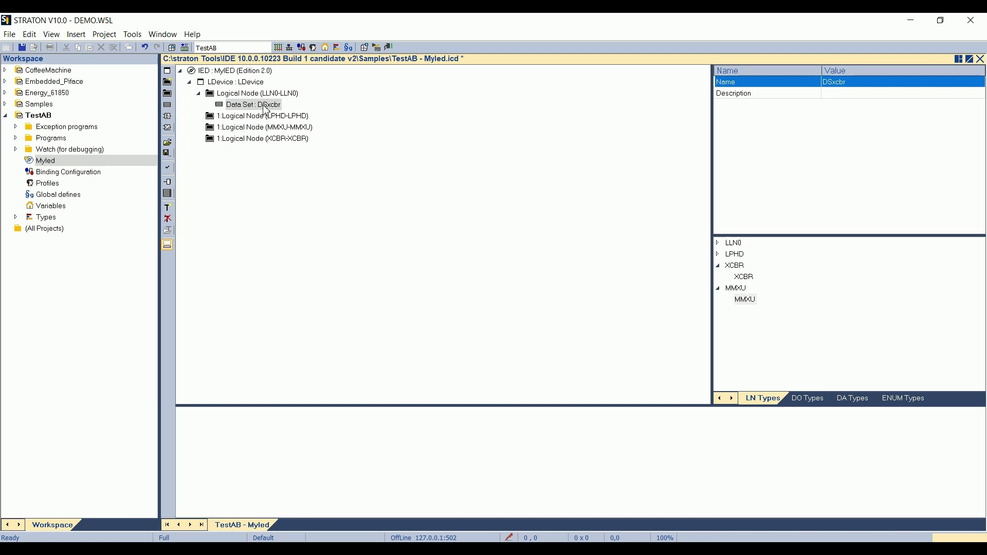
# - Add XCBR:1 ST Pos as a member of DSxcbr
pyautogui.doubleClick(265, 106)
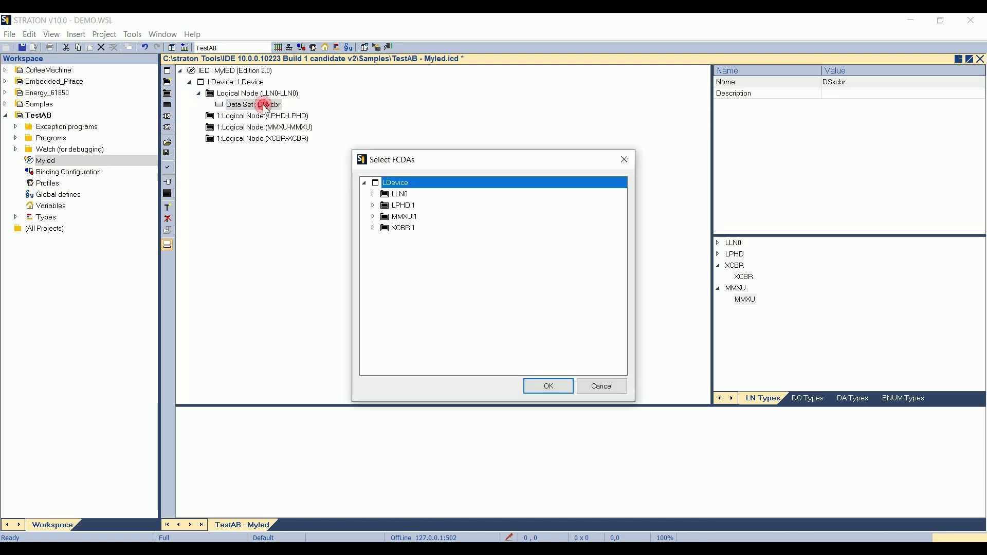
pyautogui.click(374, 229)
pyautogui.click(407, 241)
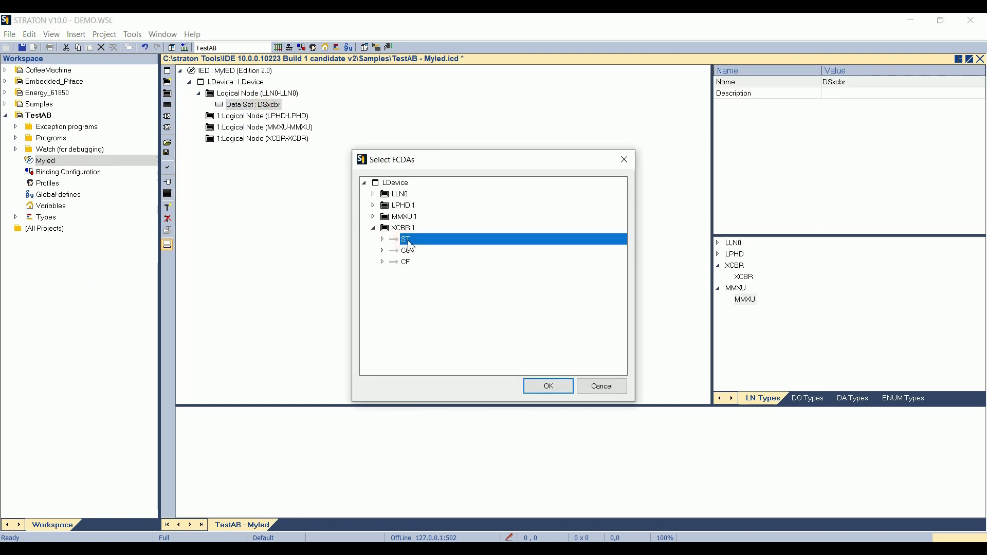
pyautogui.click(383, 239)
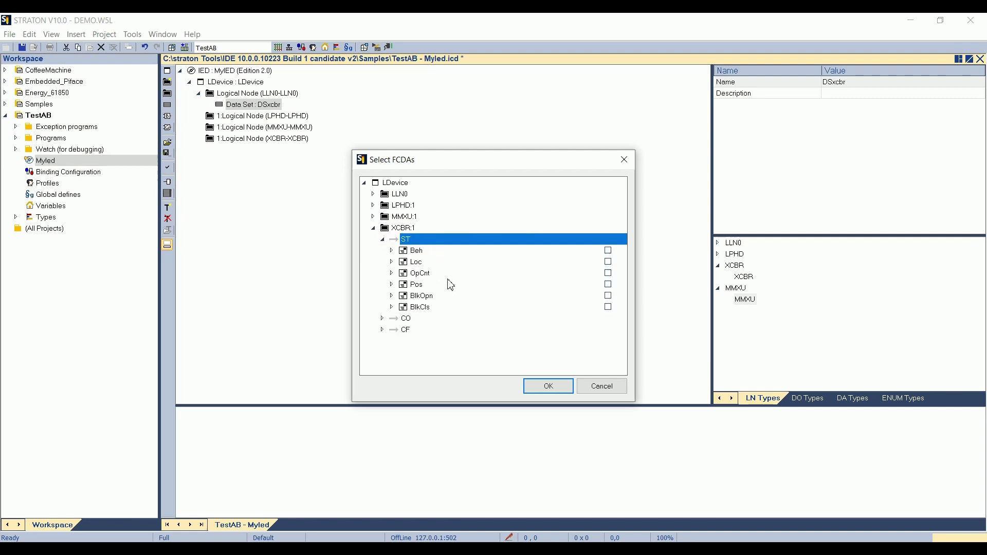
pyautogui.click(421, 285)
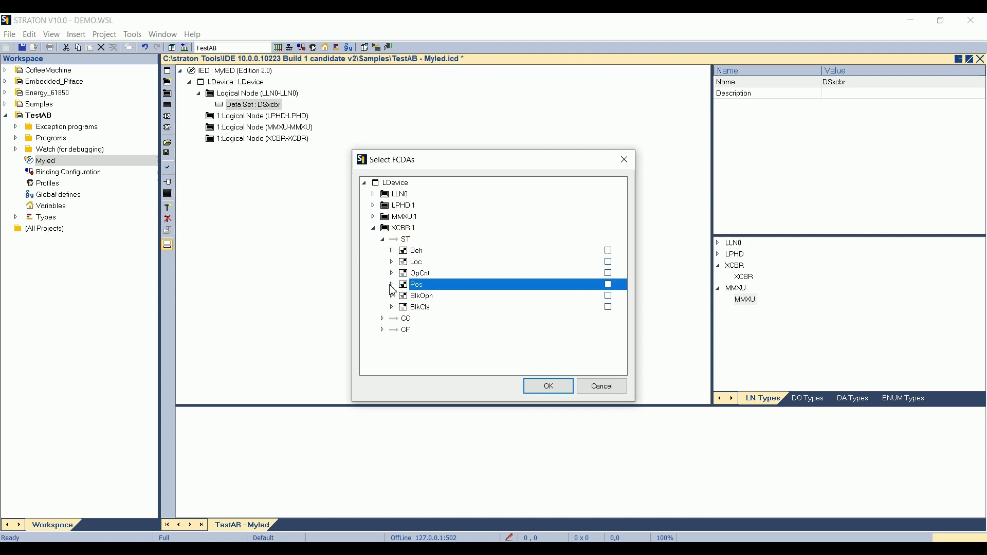
pyautogui.click(608, 285)
pyautogui.click(551, 388)
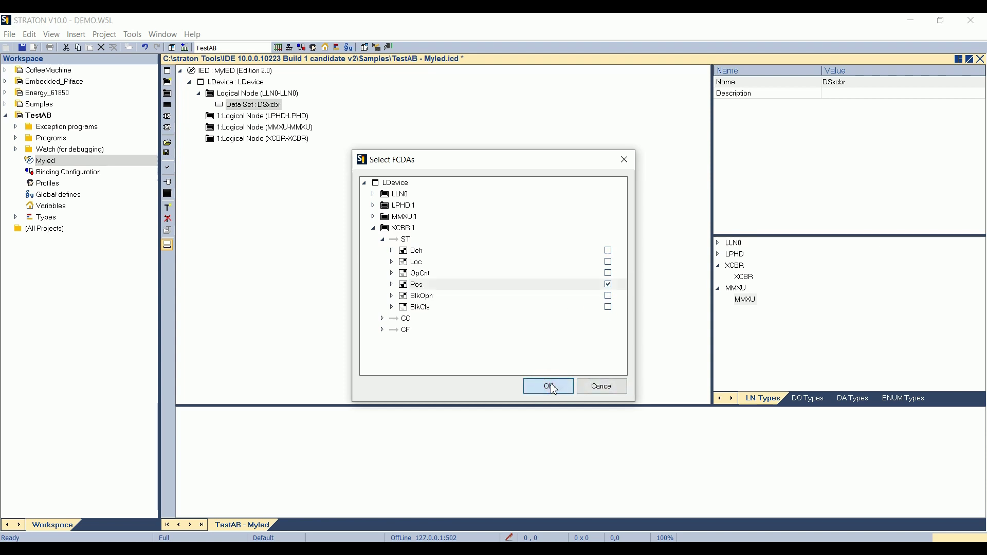
# - Add another LLN0 dataset and rename it DSmmxu
pyautogui.click(168, 105)
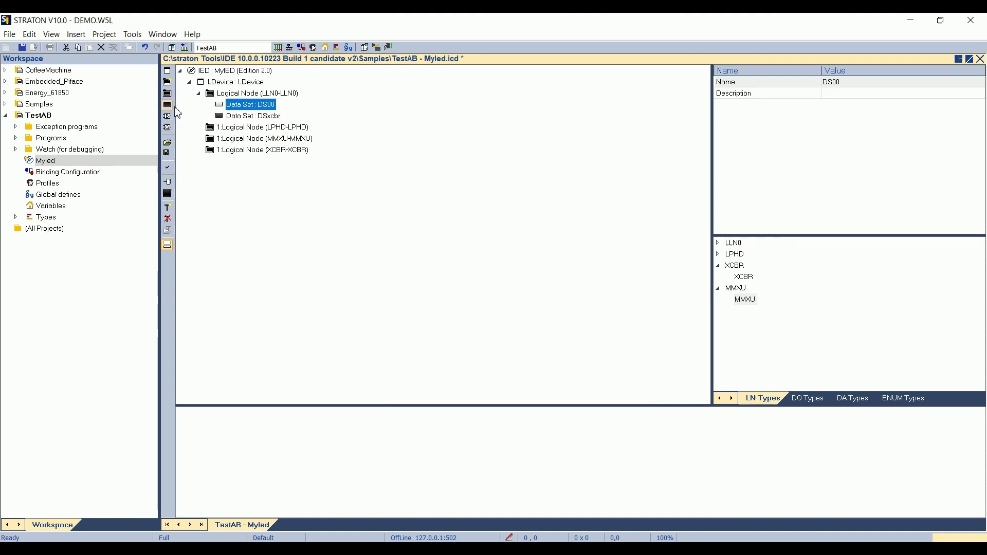
pyautogui.click(863, 85)
pyautogui.moveTo(840, 77); pyautogui.dragTo(873, 79)
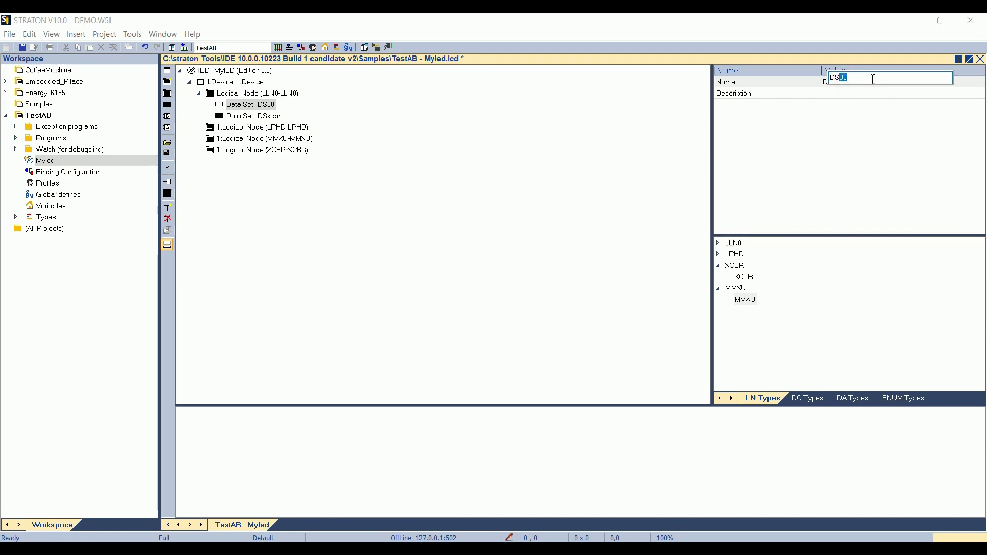
pyautogui.write('mmxu')
pyautogui.press('Return')
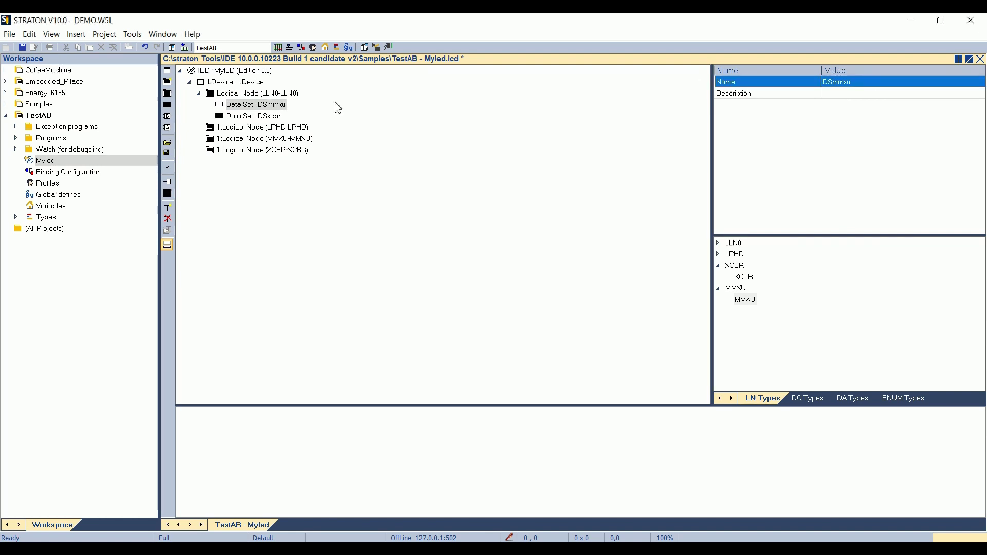
# - Add MMXU:1 MX TotW as a member of DSmmxu
pyautogui.doubleClick(287, 106)
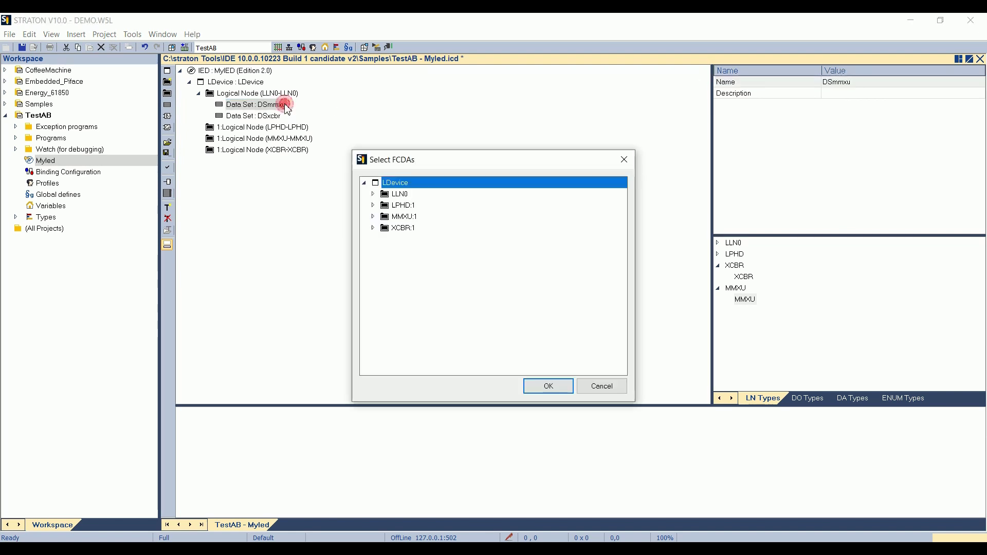
pyautogui.click(373, 216)
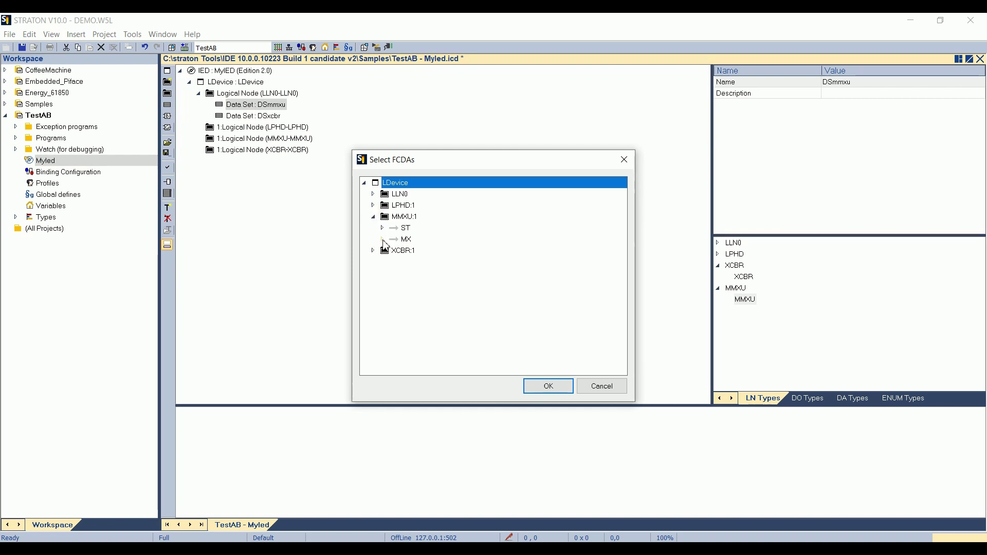
pyautogui.click(383, 240)
pyautogui.click(398, 251)
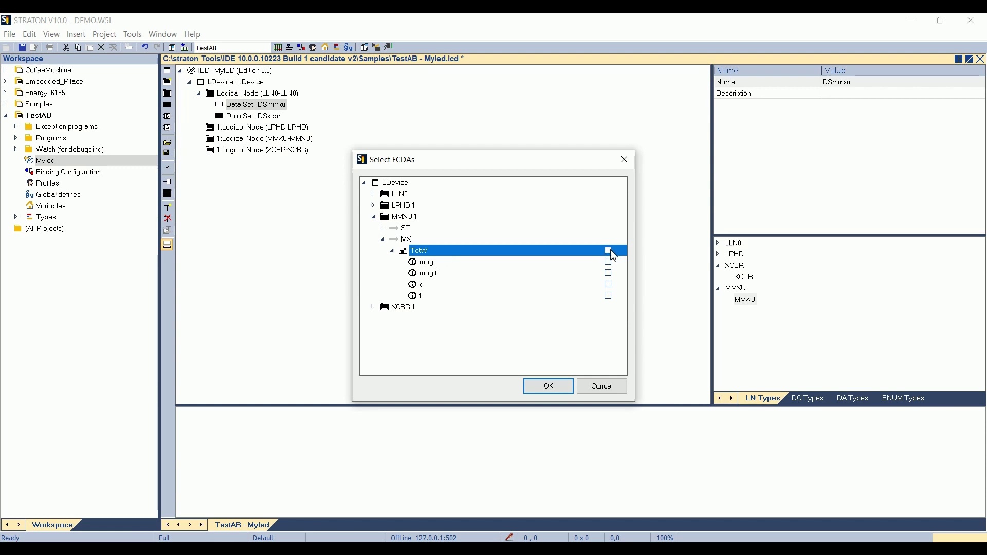
pyautogui.click(608, 251)
pyautogui.click(547, 388)
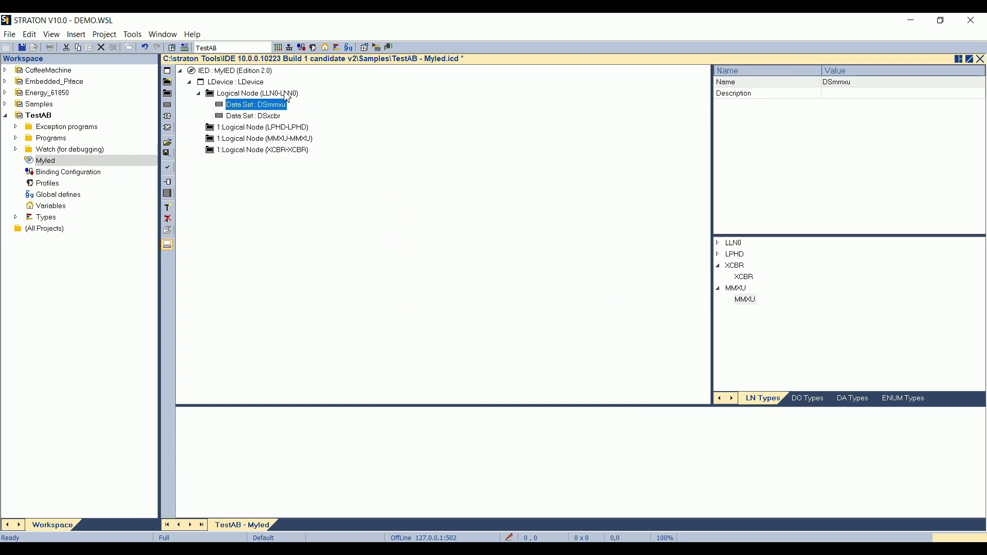
# - Add a third LLN0 dataset named DSlln0
pyautogui.click(267, 94)
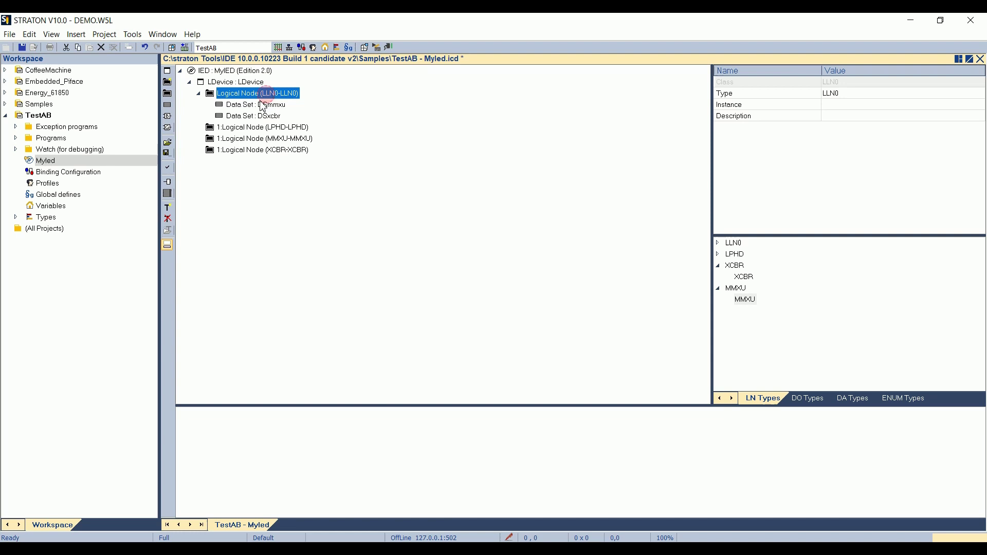
pyautogui.click(167, 115)
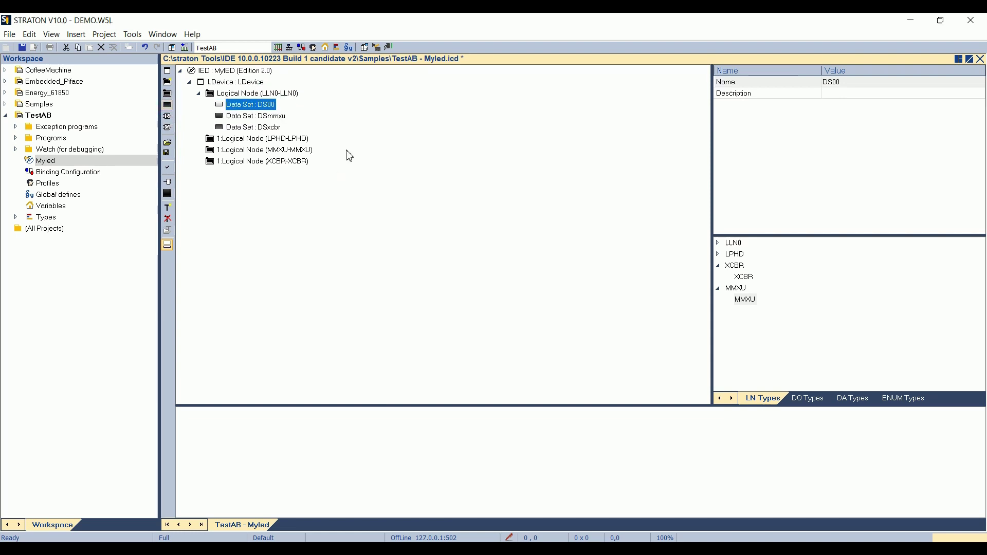
pyautogui.click(853, 83)
pyautogui.write('DSlln')
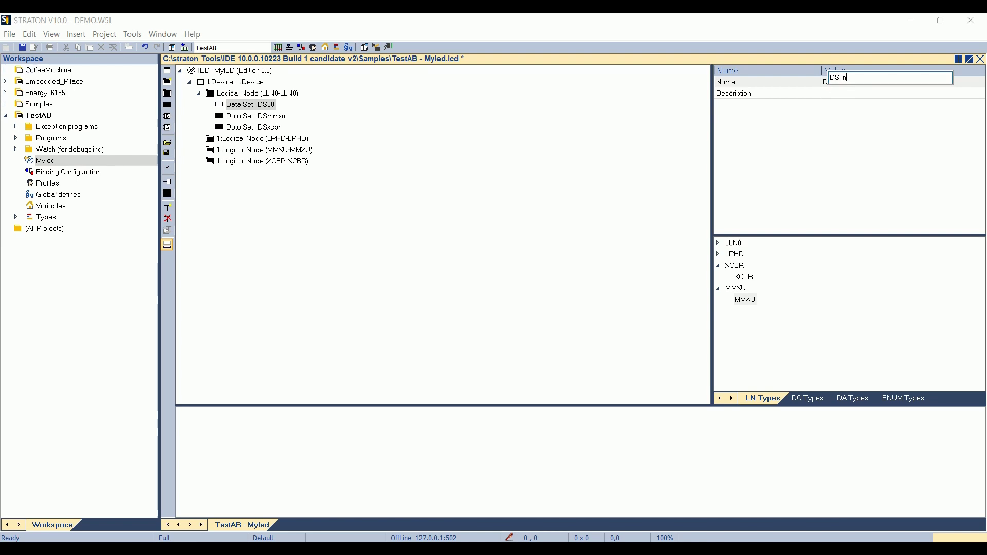
pyautogui.press('Return')
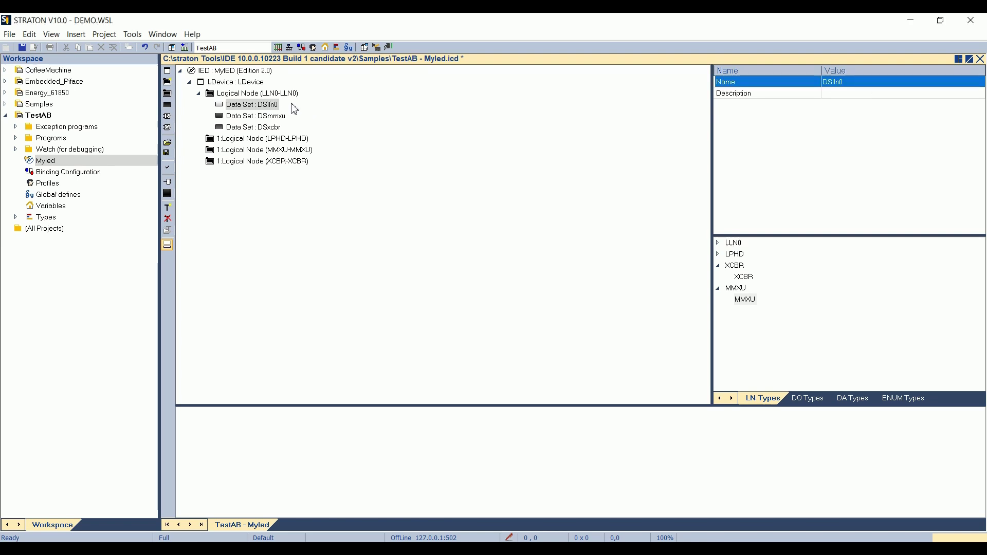
# - Add LLN0 ST Beh to DSlln0, then select DSxcbr to check its contents
pyautogui.doubleClick(271, 104)
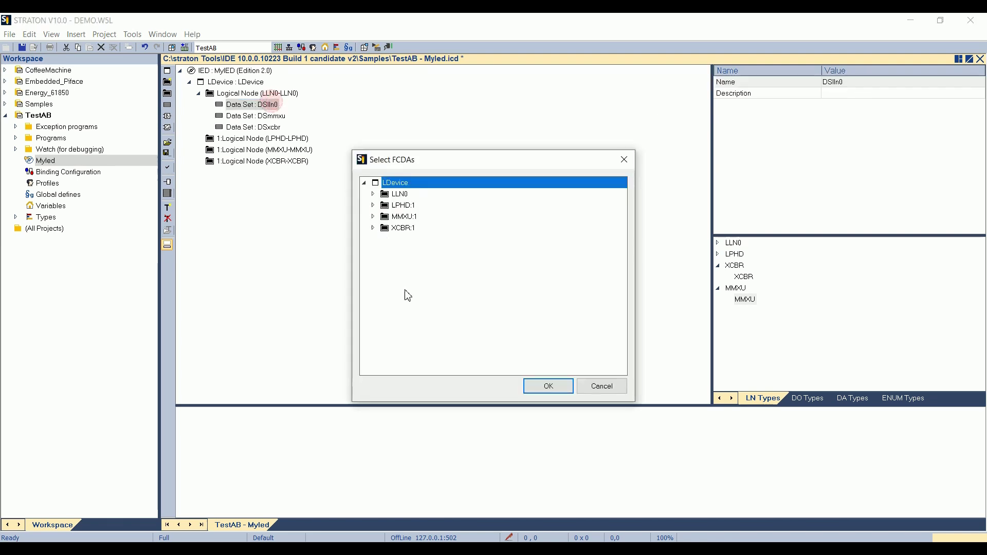
pyautogui.click(373, 193)
pyautogui.click(383, 228)
pyautogui.click(422, 241)
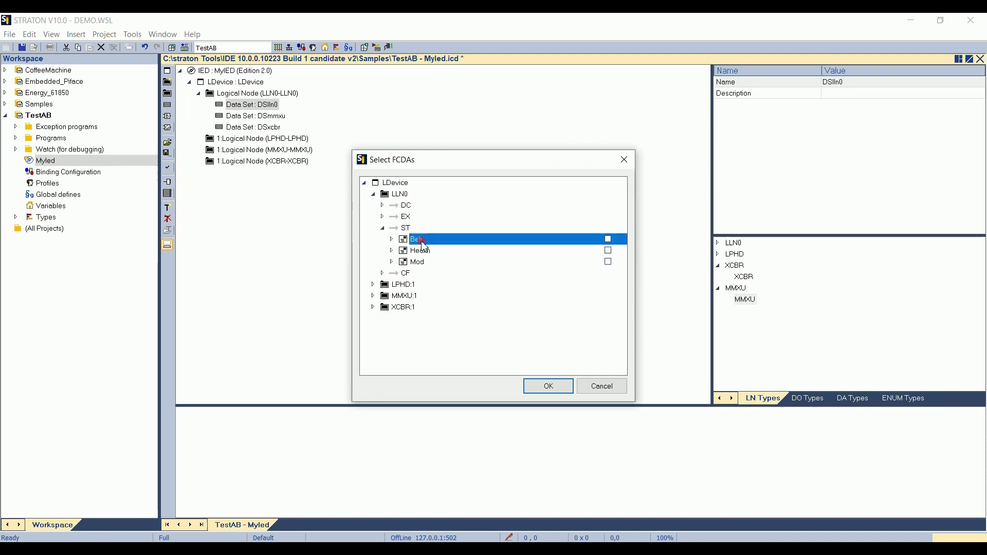
pyautogui.click(608, 239)
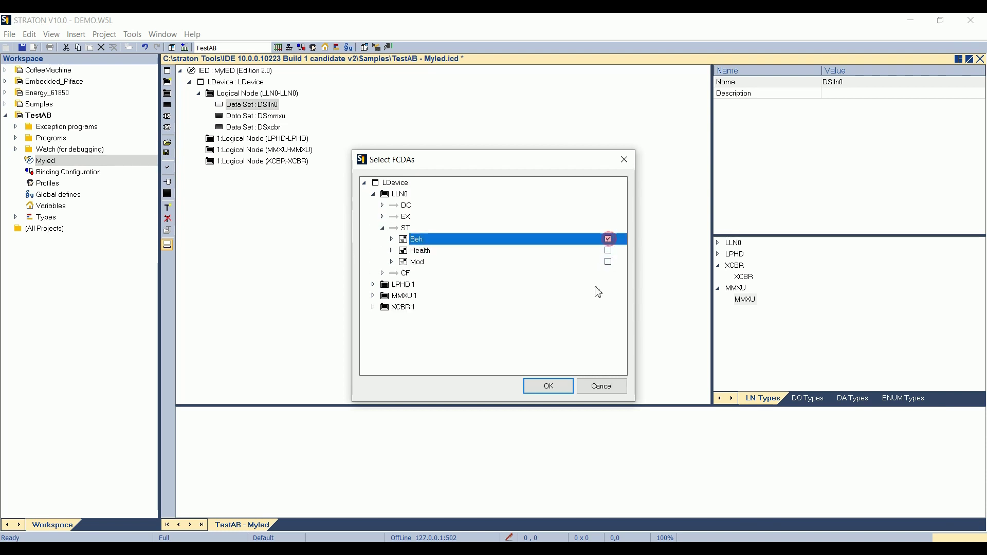
pyautogui.click(567, 387)
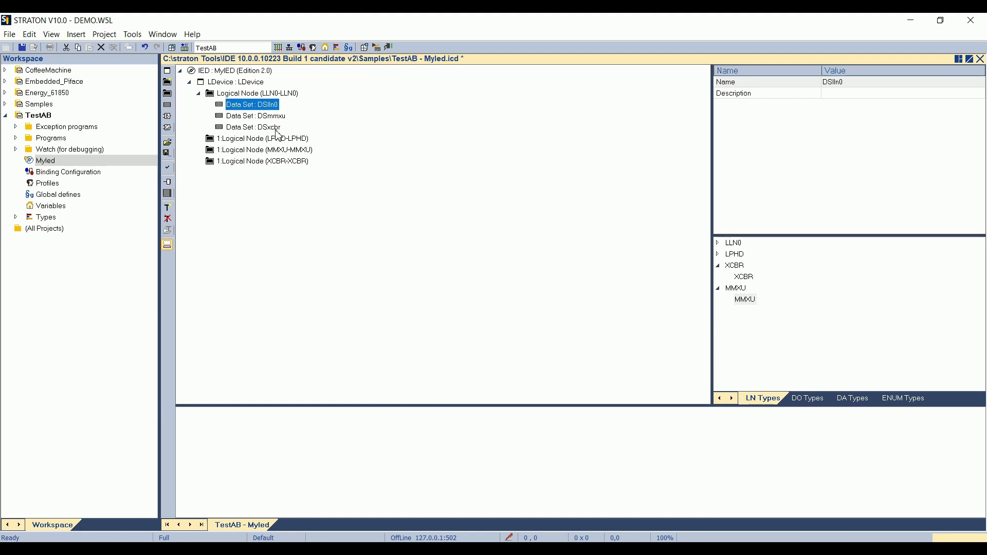
pyautogui.click(276, 128)
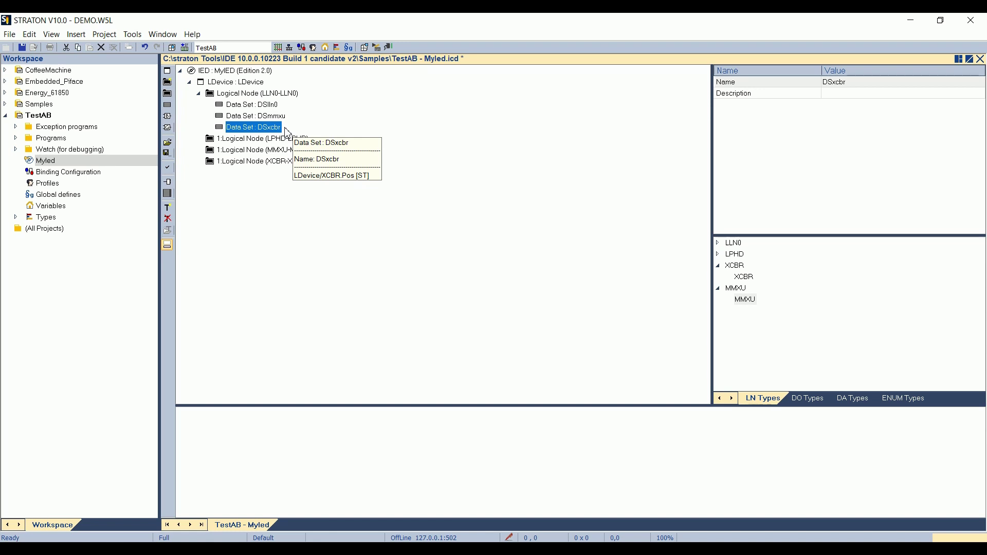
# - Create buffered report block brcbST from the BRCB_Default template and set its data set to DSxcbr
pyautogui.click(170, 118)
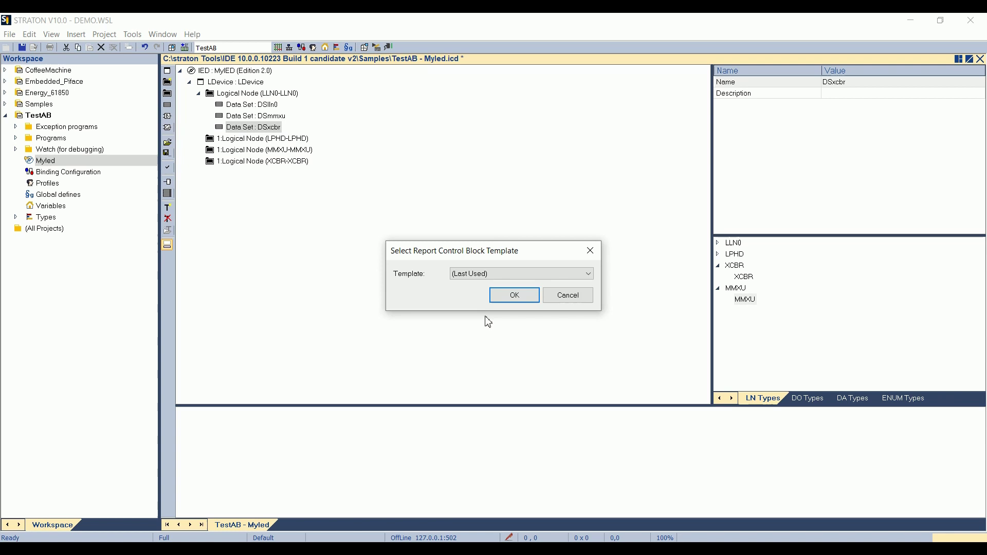
pyautogui.moveTo(491, 256); pyautogui.dragTo(447, 161)
pyautogui.click(434, 178)
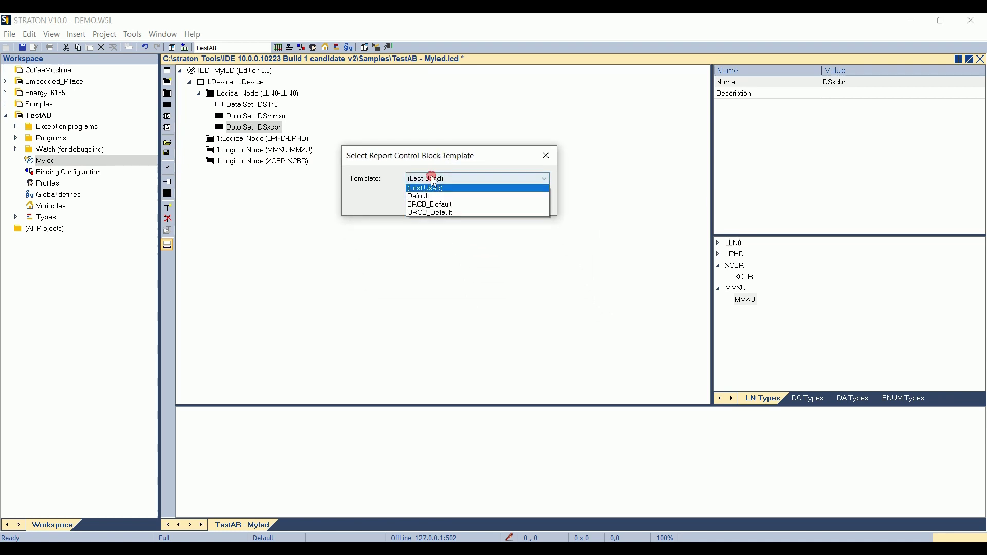
pyautogui.click(421, 206)
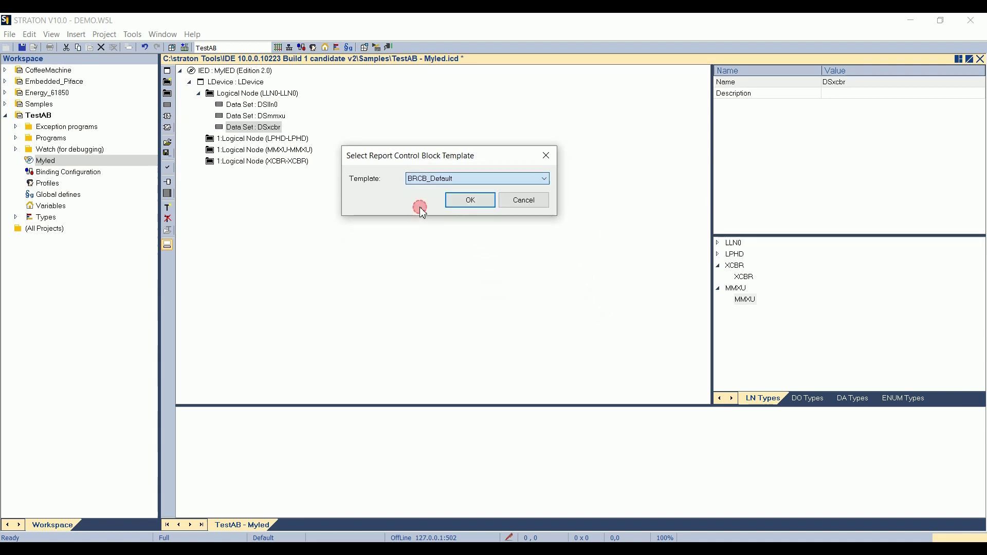
pyautogui.click(473, 202)
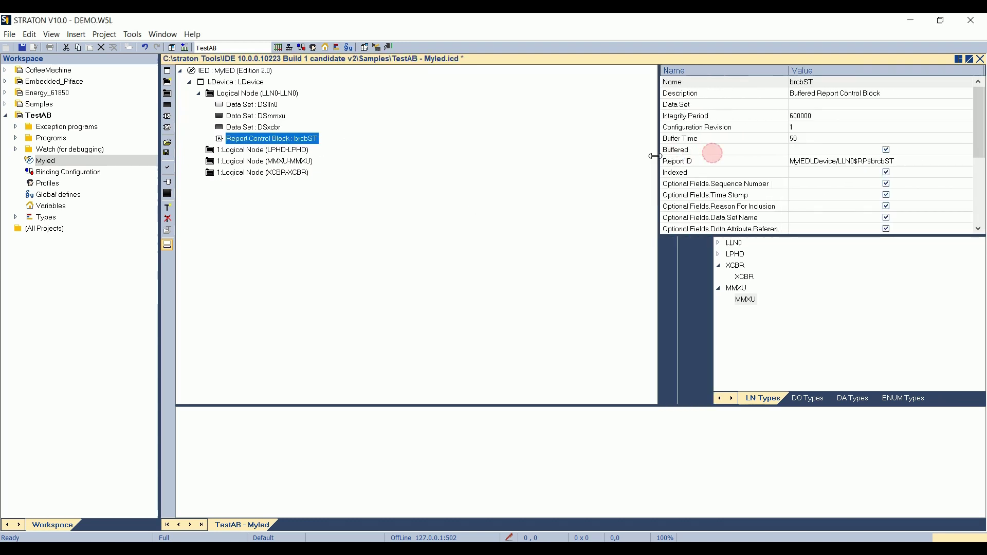
pyautogui.moveTo(711, 153); pyautogui.dragTo(561, 154)
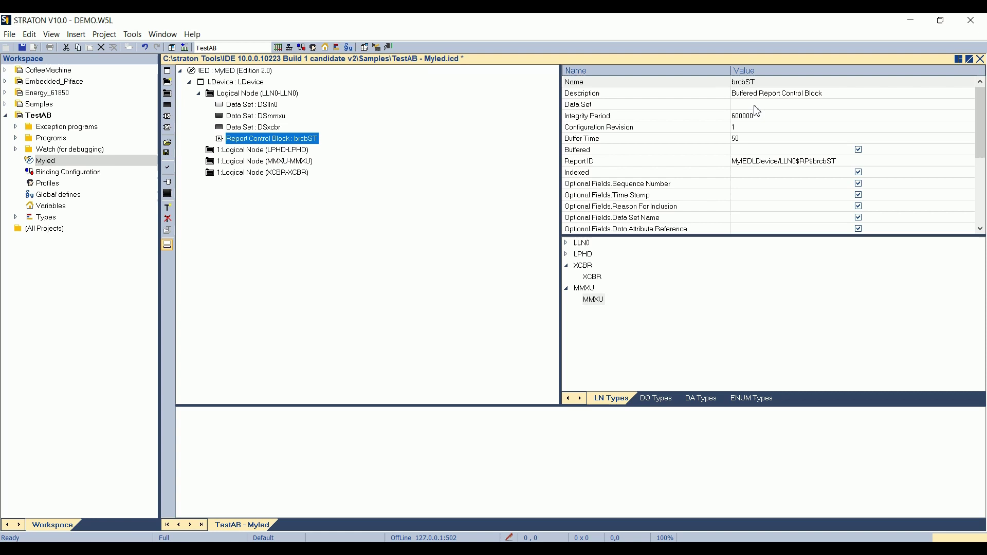
pyautogui.click(754, 106)
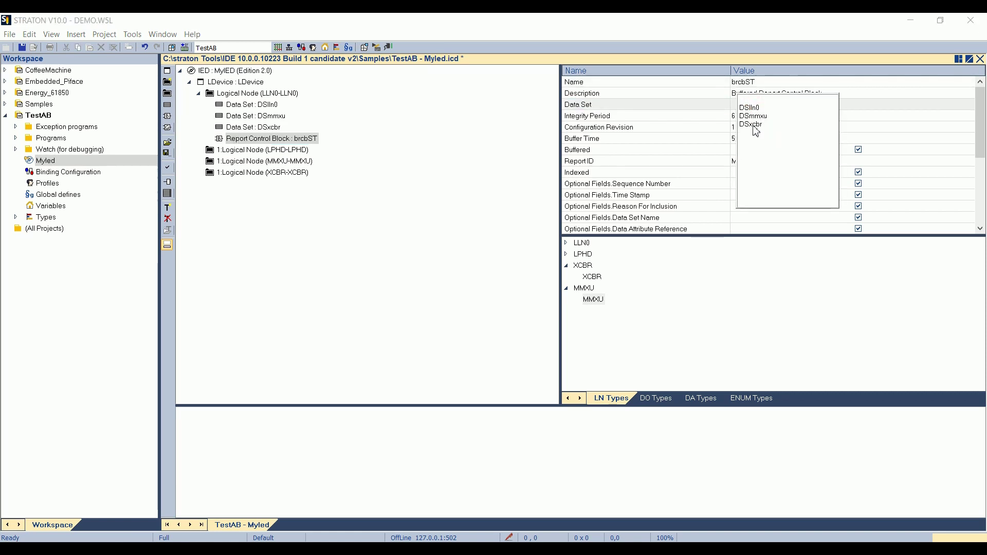
pyautogui.click(754, 125)
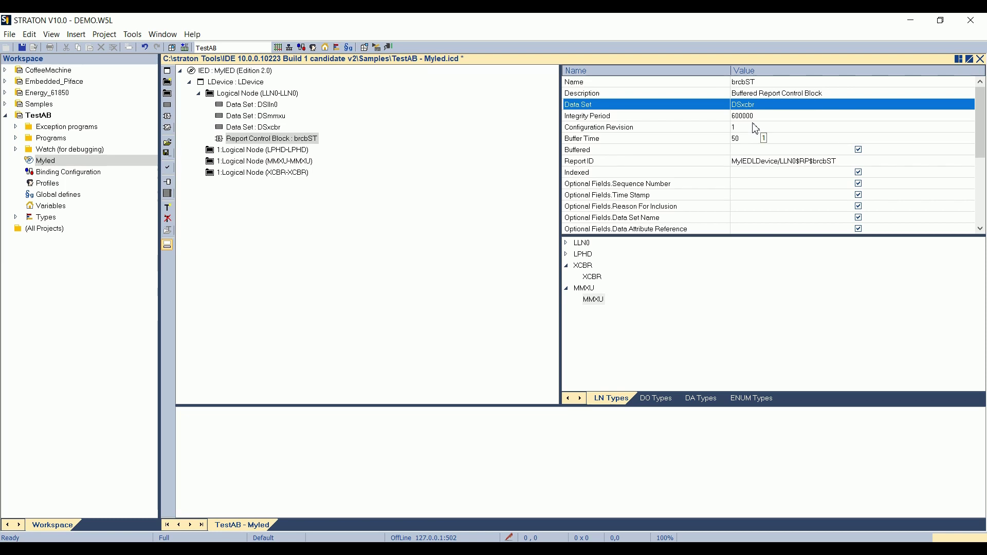
pyautogui.scroll(-1, 710, 195)
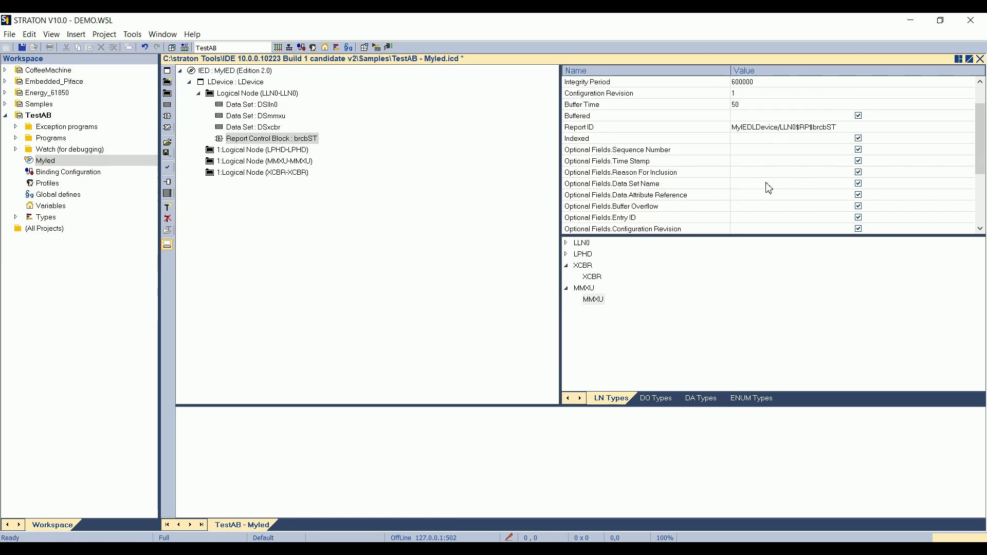
pyautogui.scroll(-2, 767, 185)
pyautogui.scroll(-1, 767, 186)
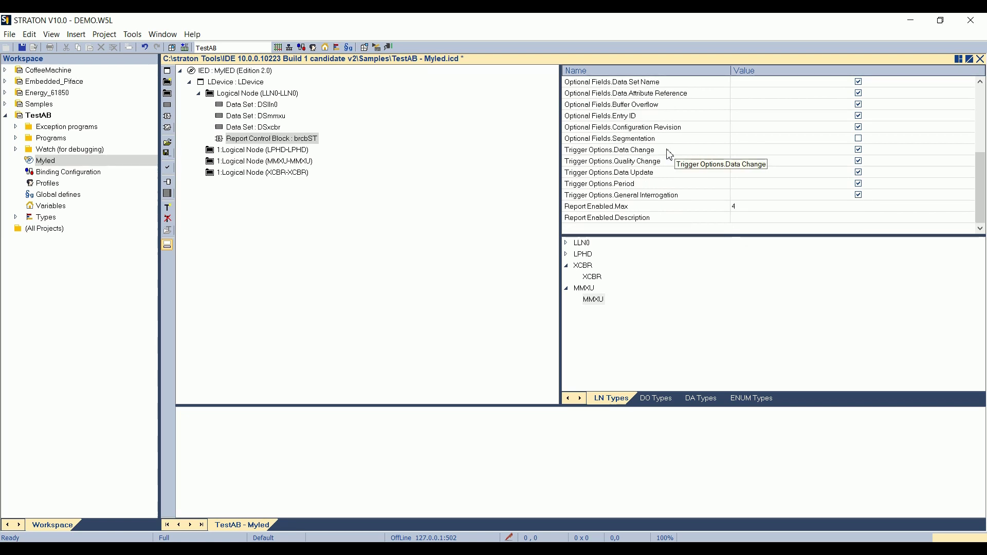
pyautogui.click(664, 151)
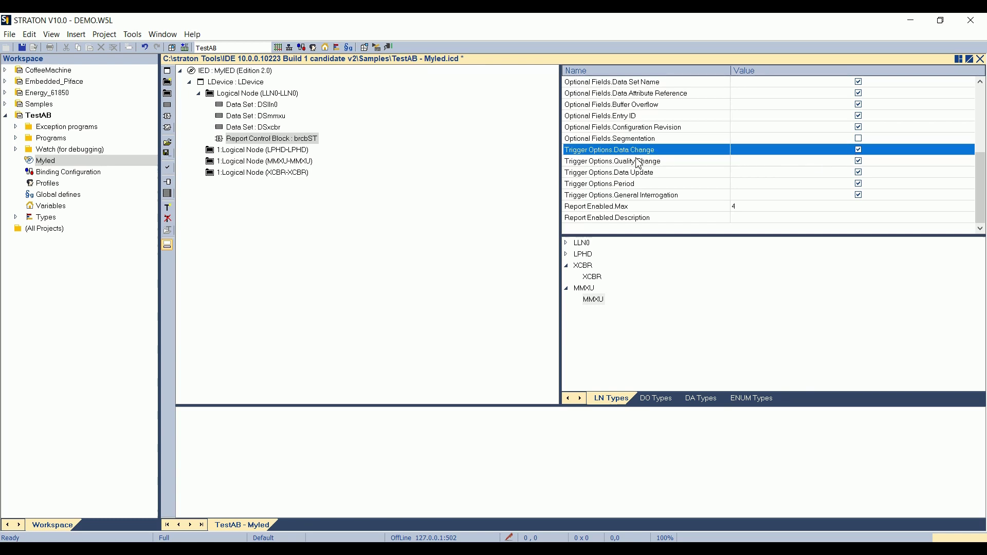
pyautogui.click(661, 165)
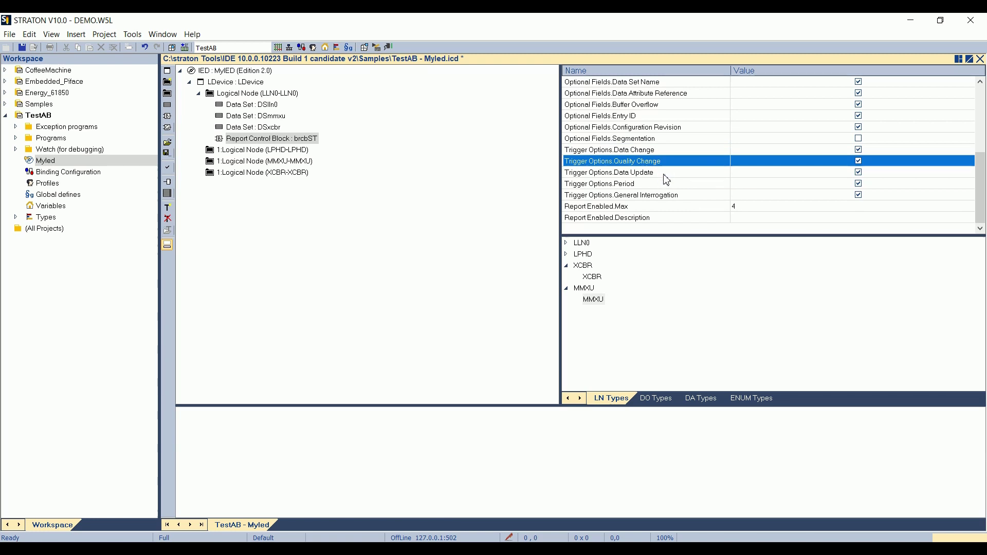
pyautogui.click(664, 174)
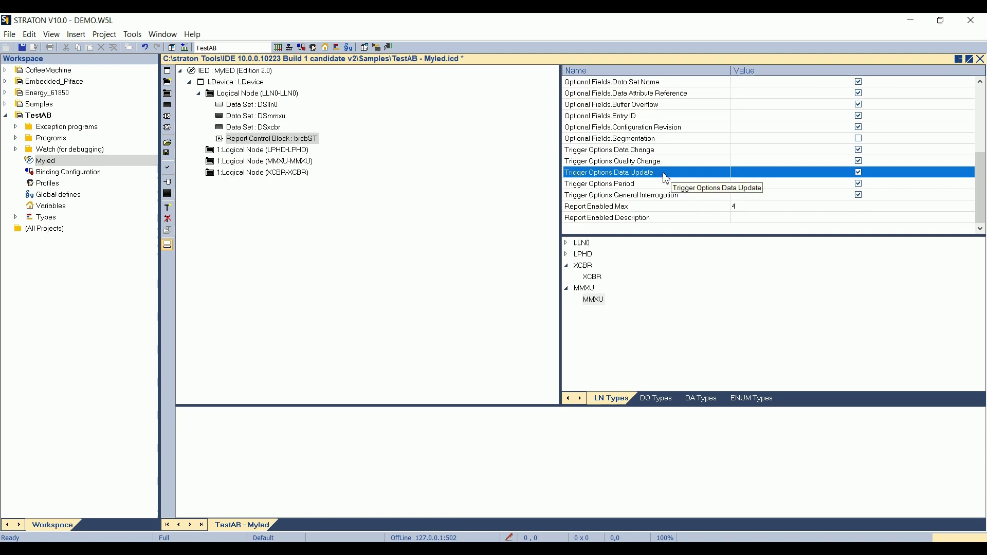
pyautogui.click(662, 185)
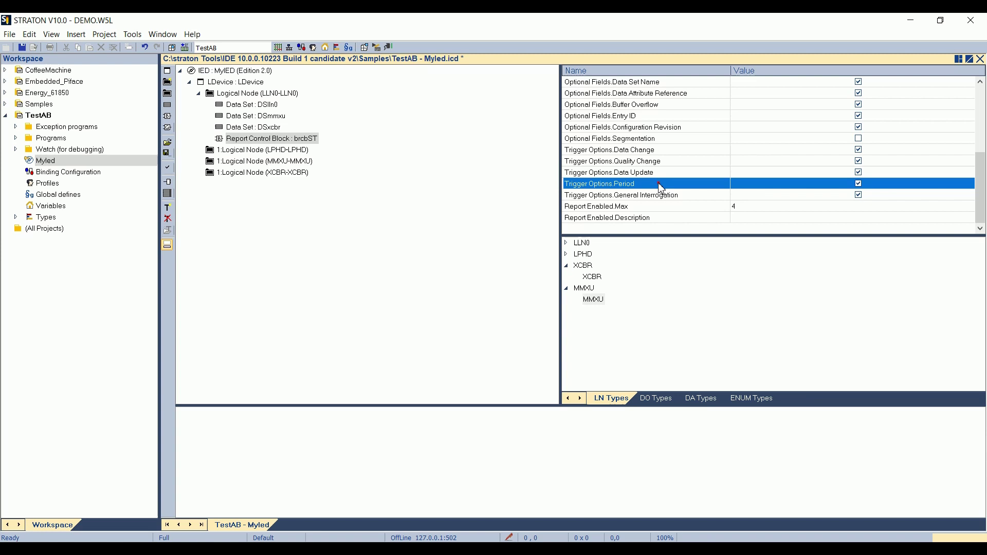
pyautogui.click(666, 196)
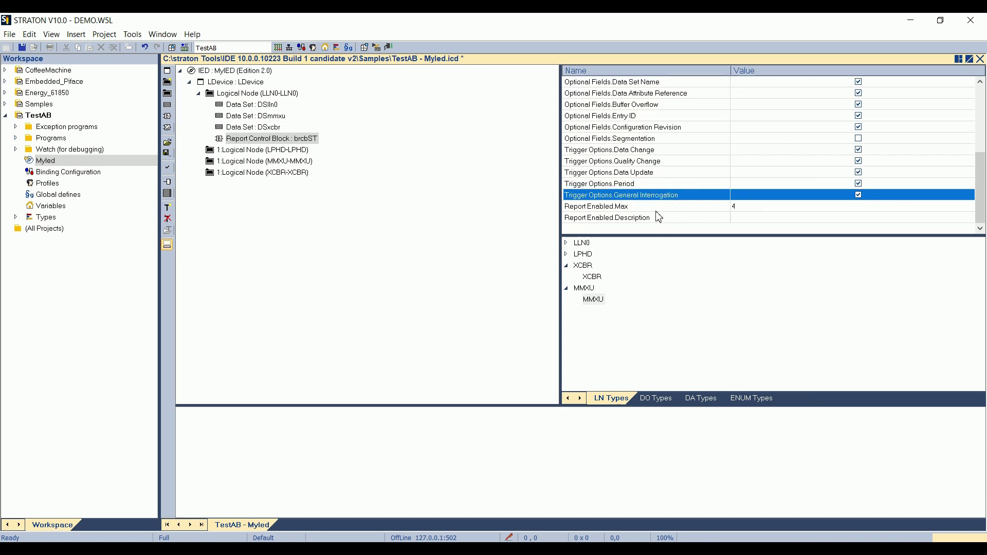
pyautogui.click(656, 207)
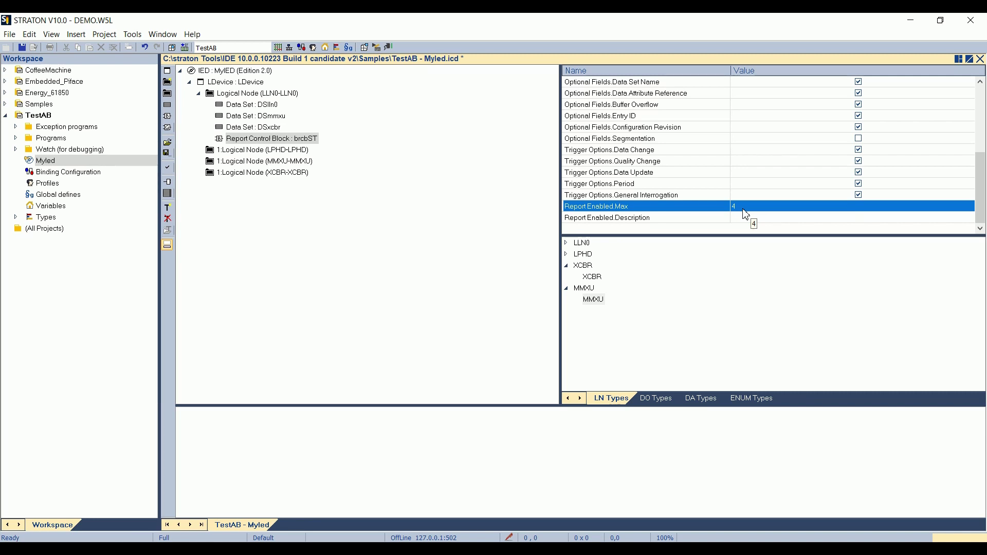
pyautogui.scroll(4, 744, 214)
pyautogui.scroll(1, 745, 213)
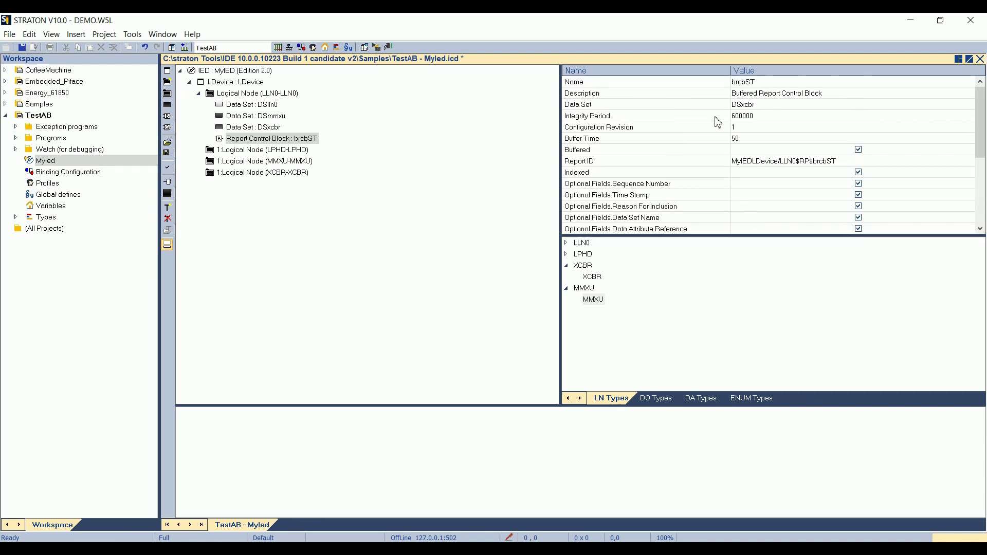
# - Check brcbST and the DSmmxu data set, then create a block from the URCB_Default template
pyautogui.click(276, 139)
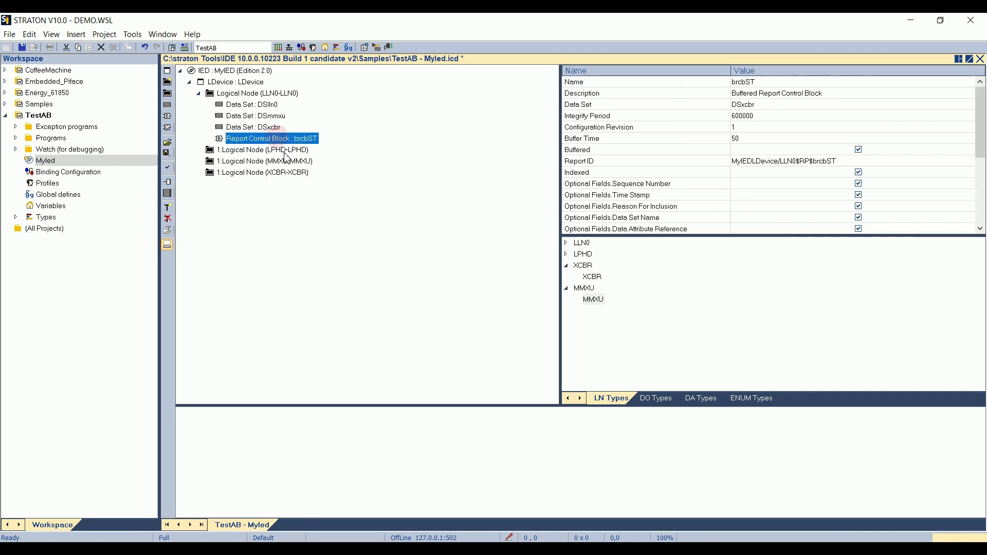
pyautogui.click(280, 116)
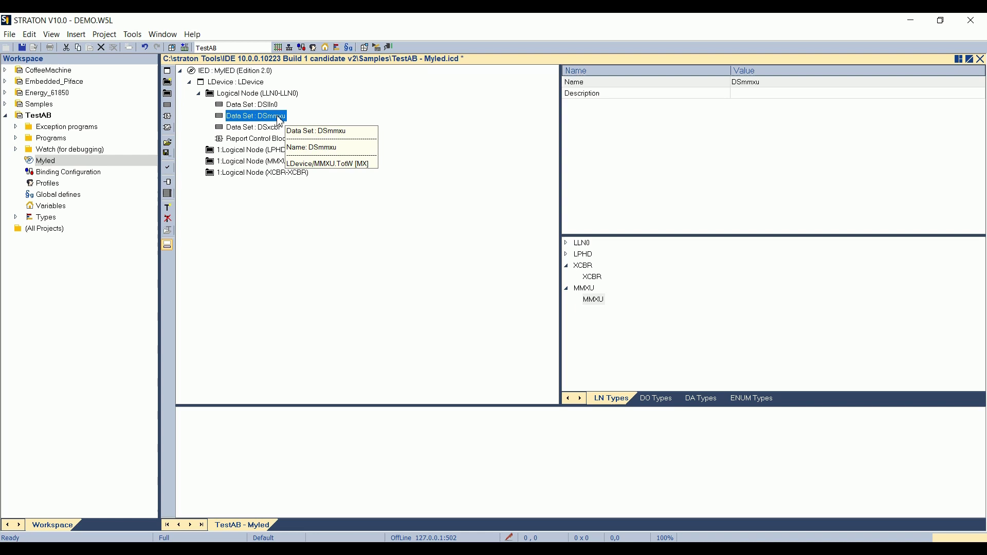
pyautogui.click(169, 116)
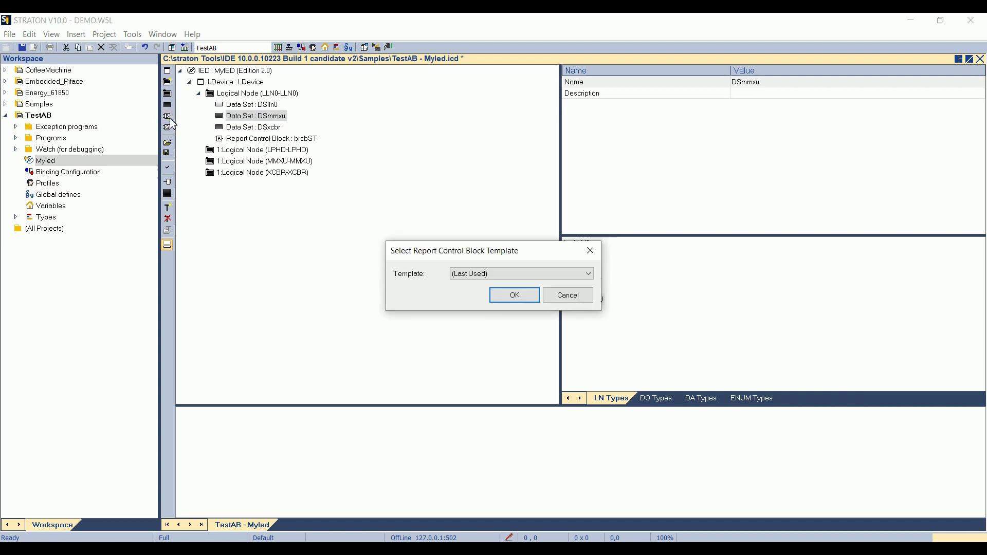
pyautogui.click(499, 275)
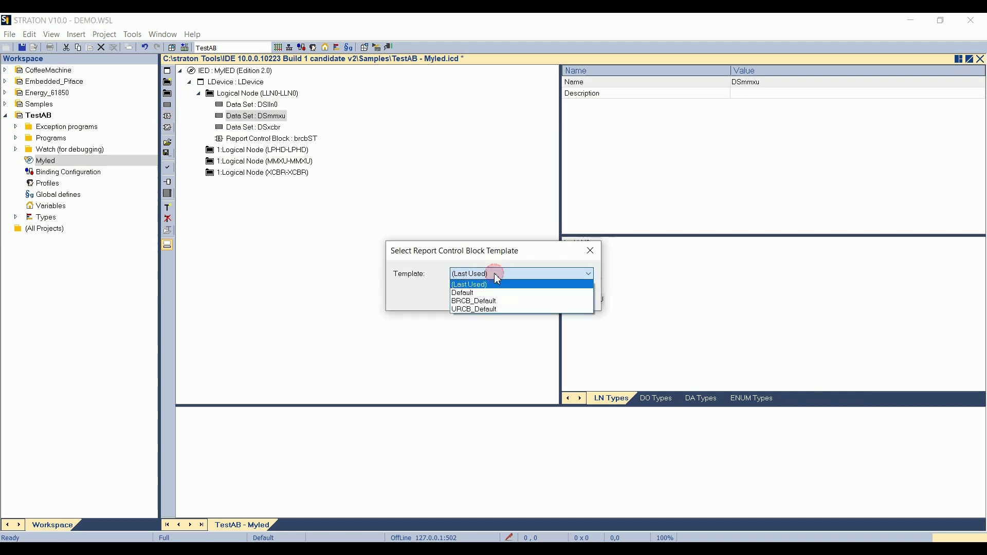
pyautogui.click(478, 310)
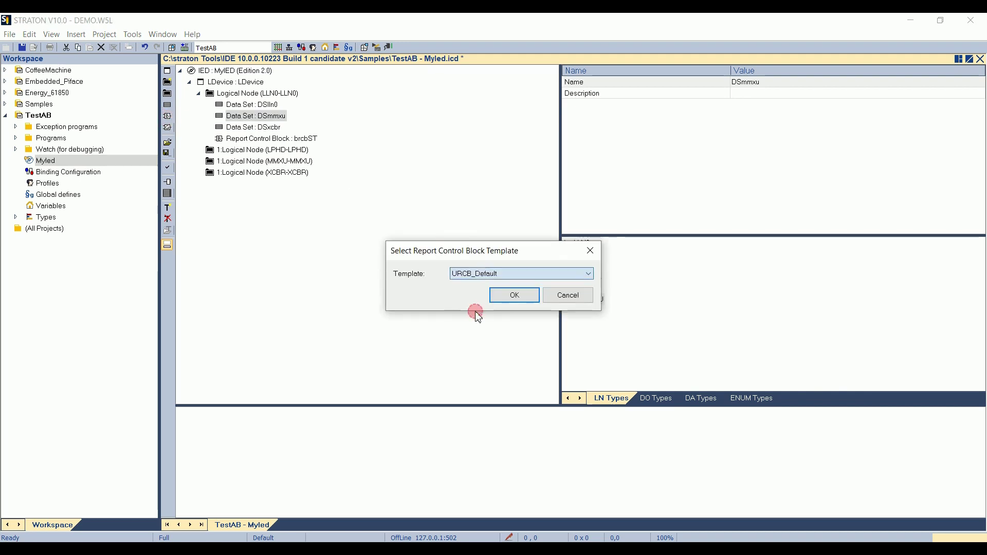
pyautogui.click(517, 296)
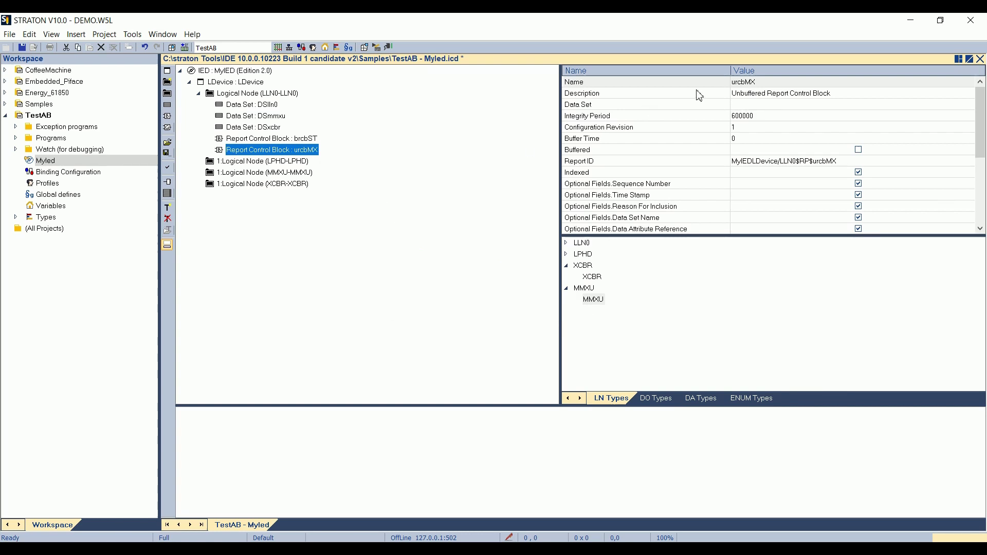
# - Set urcbMX to report data set DSmmxu with an integrity period of 1000
pyautogui.click(755, 107)
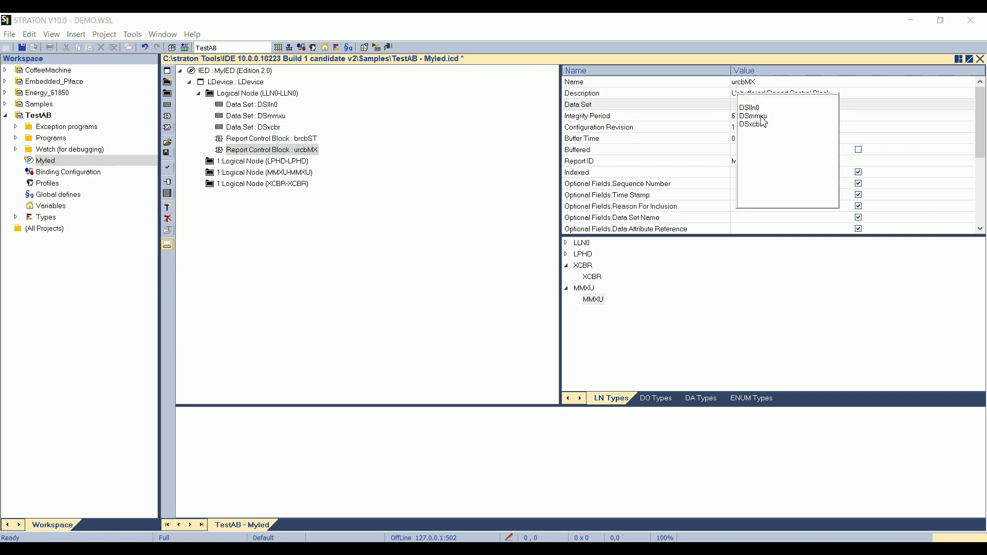
pyautogui.click(761, 117)
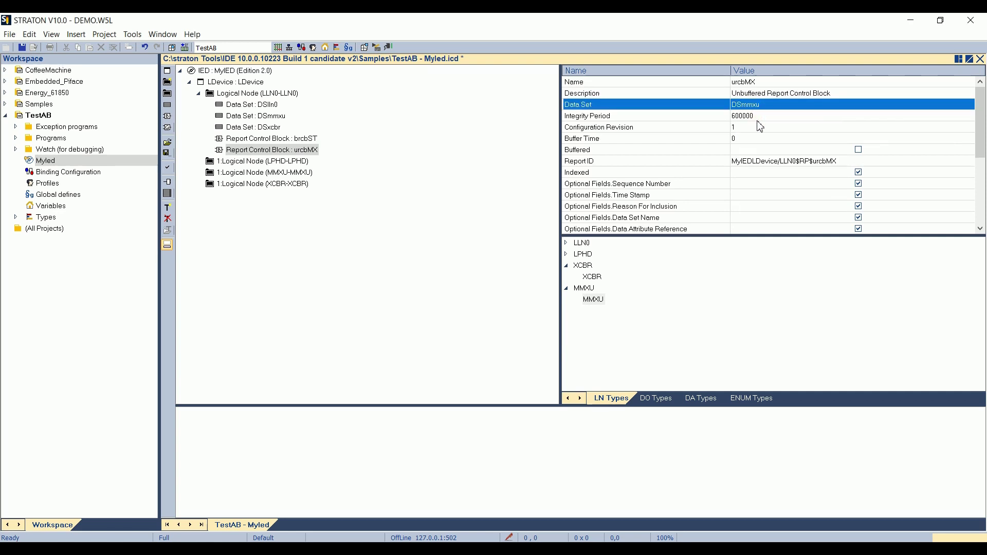
pyautogui.click(759, 117)
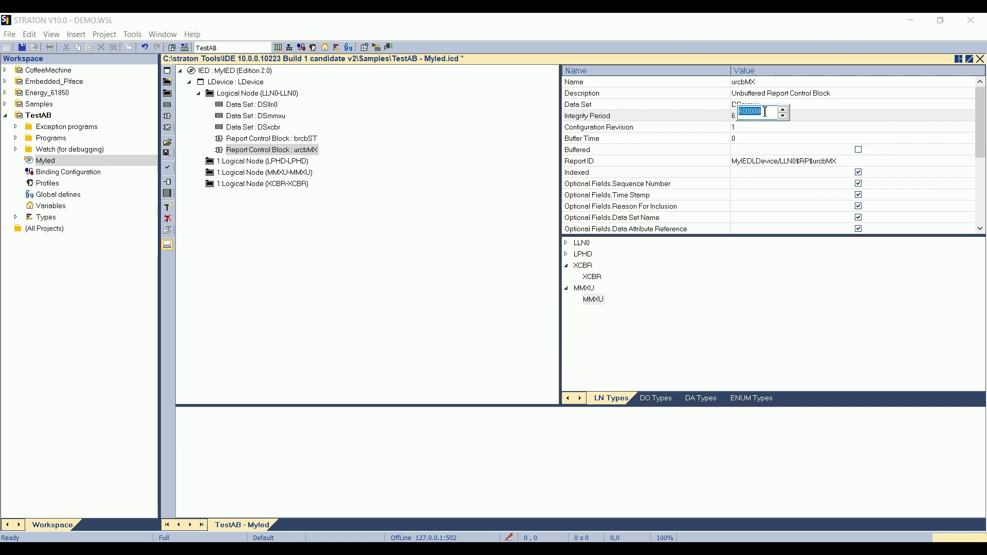
pyautogui.write('1')
pyautogui.press('Return')
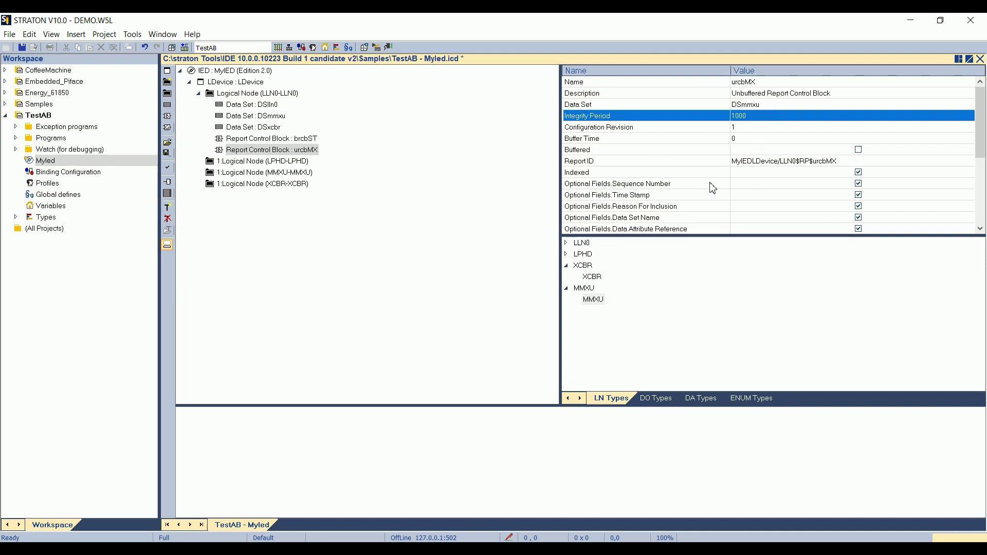
pyautogui.scroll(-1, 711, 188)
pyautogui.scroll(-2, 633, 194)
pyautogui.scroll(-1, 633, 195)
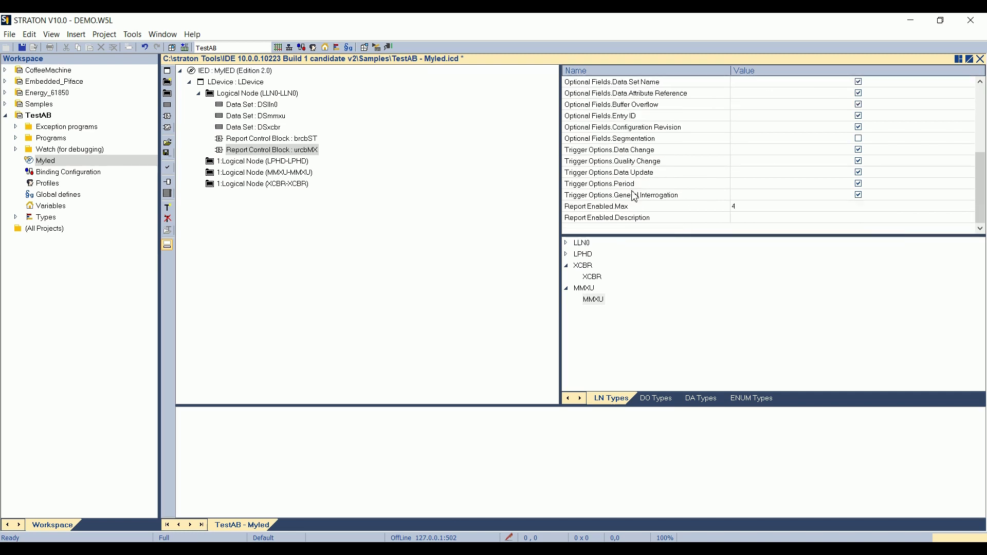
# - Turn off the Data Change, Quality Change and Data Update triggers on urcbMX
pyautogui.click(625, 150)
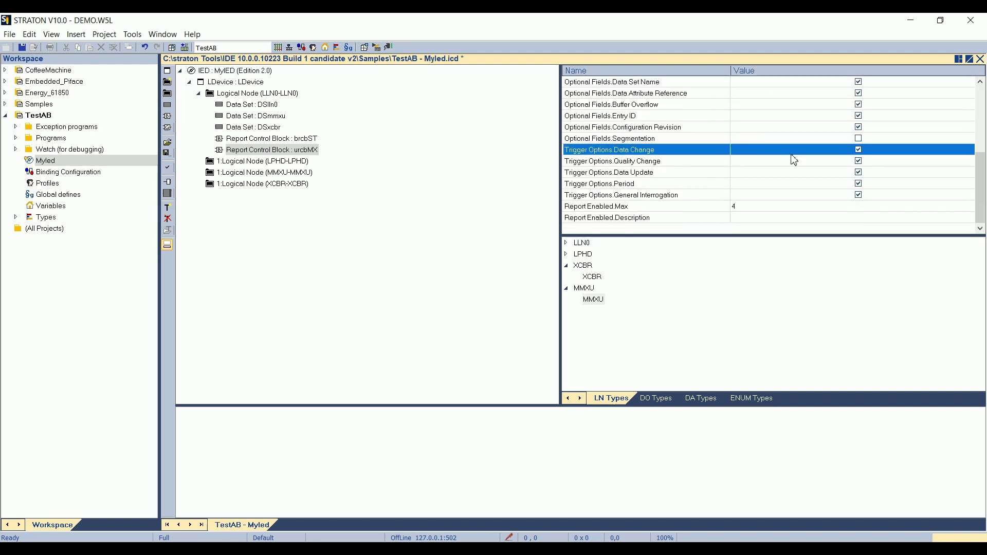
pyautogui.click(859, 150)
pyautogui.click(859, 163)
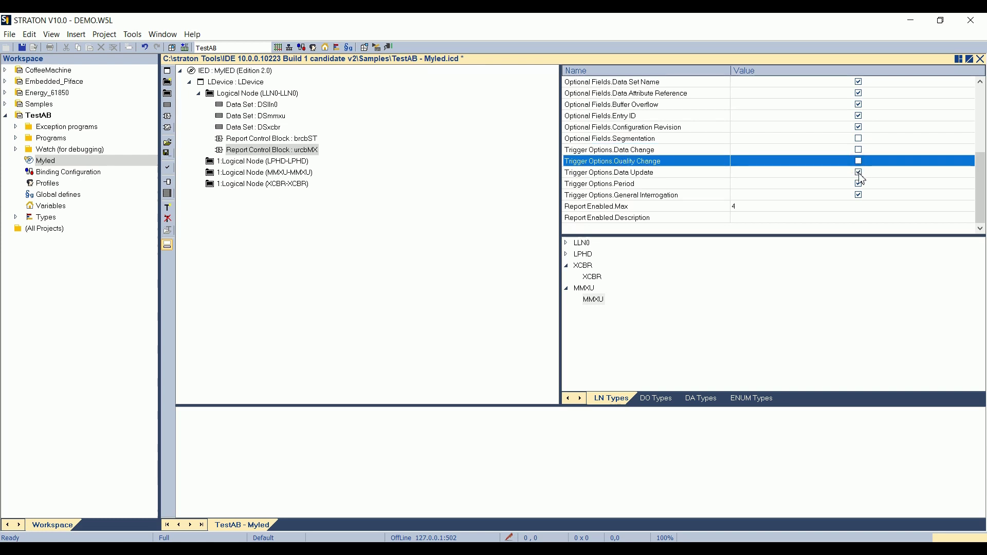
pyautogui.click(859, 173)
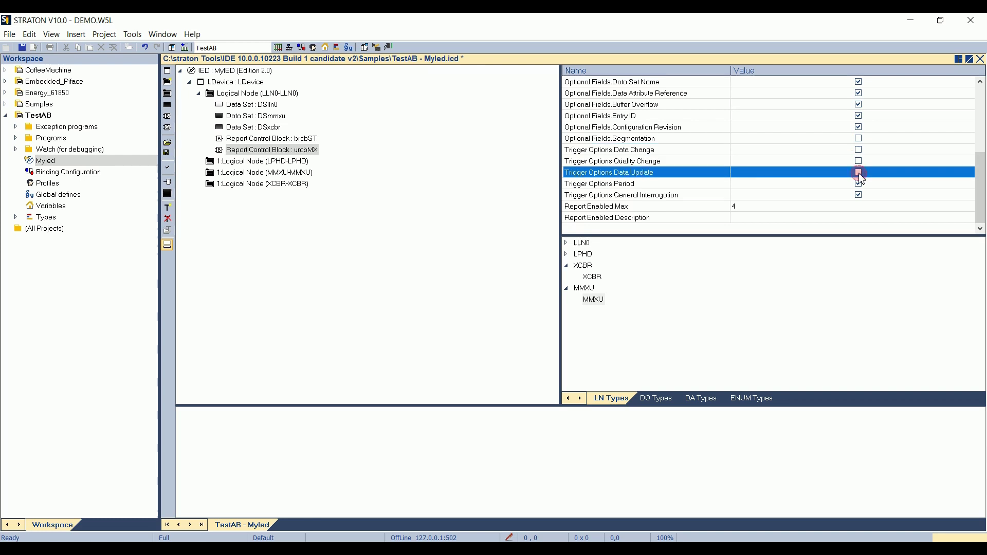
# - Review the Period and General Interrogation triggers and the DSlln0 data set properties
pyautogui.click(654, 185)
pyautogui.click(658, 197)
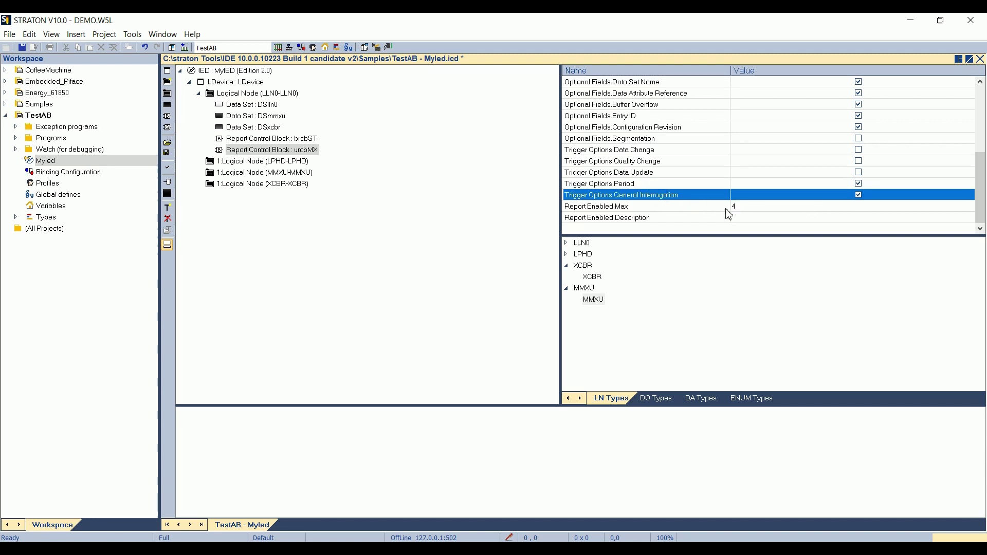
pyautogui.scroll(3, 725, 214)
pyautogui.scroll(1, 726, 214)
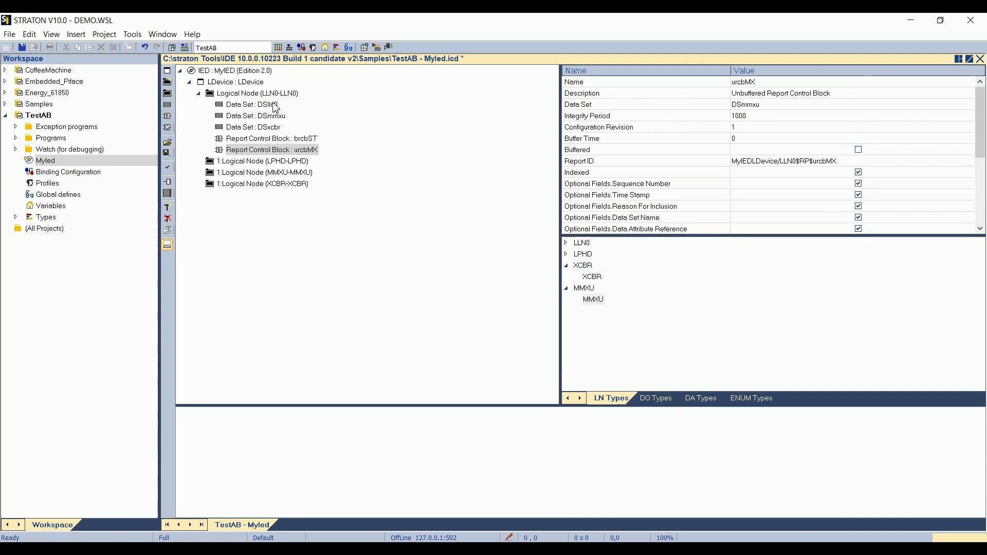
pyautogui.click(275, 108)
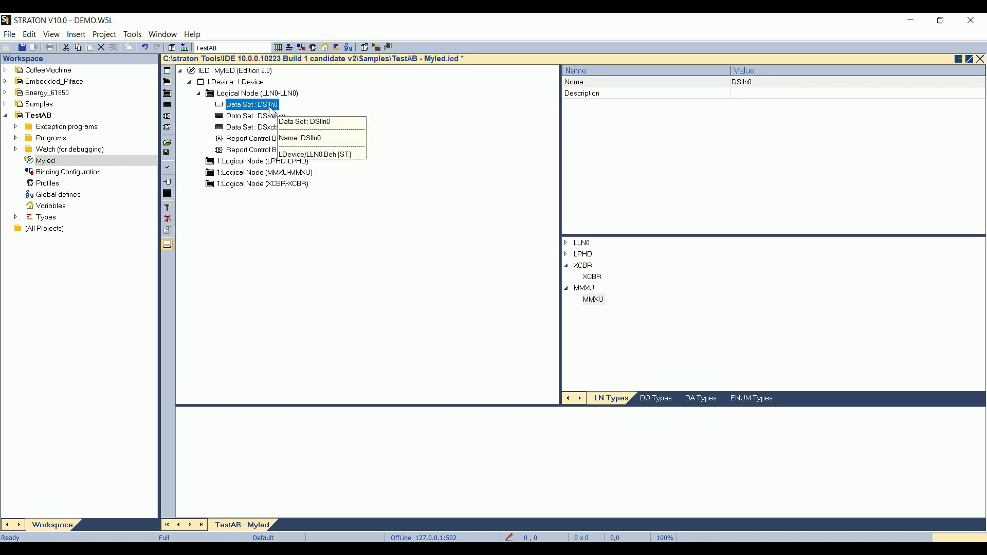
pyautogui.click(273, 151)
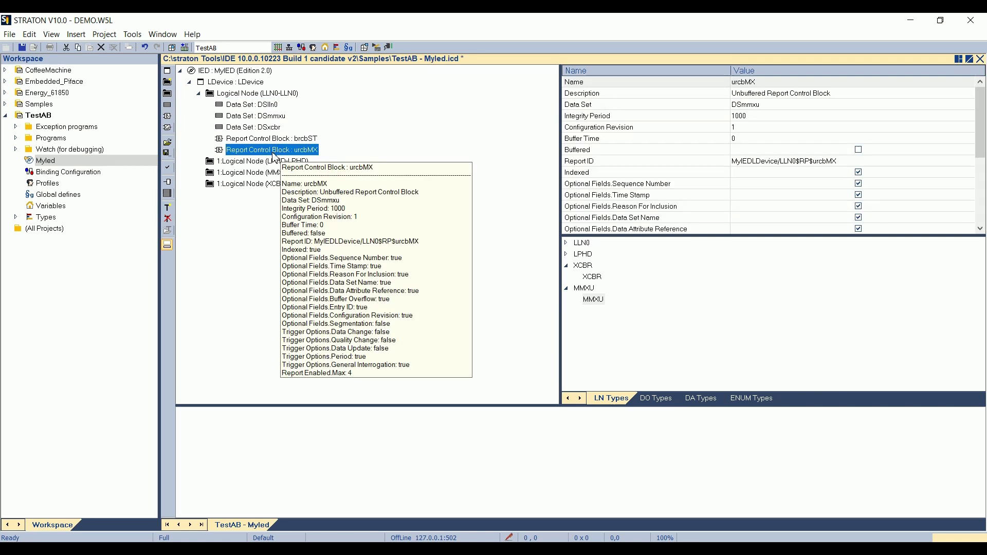
pyautogui.moveTo(167, 128)
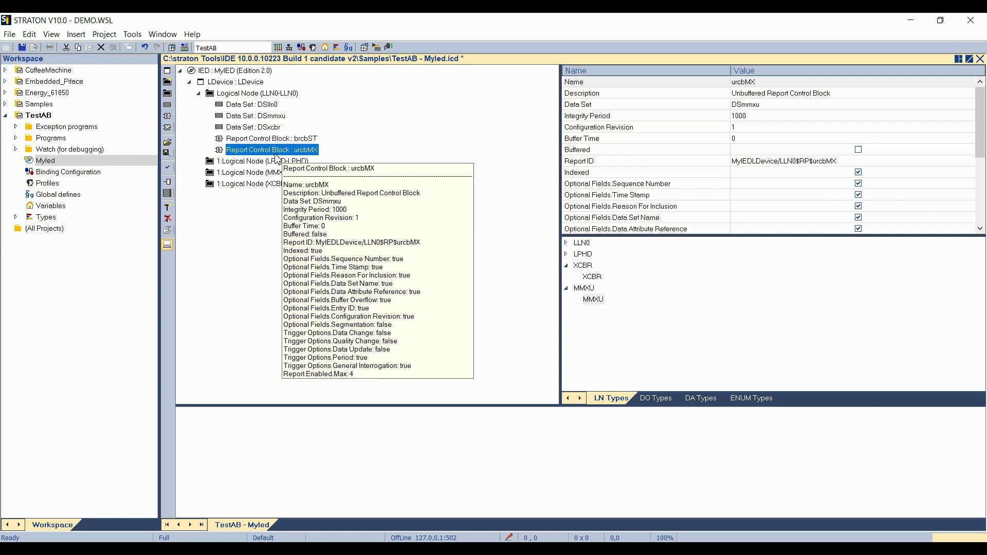
# - Create a GOOSE block from the default template and assign data set DSlln0
pyautogui.click(169, 128)
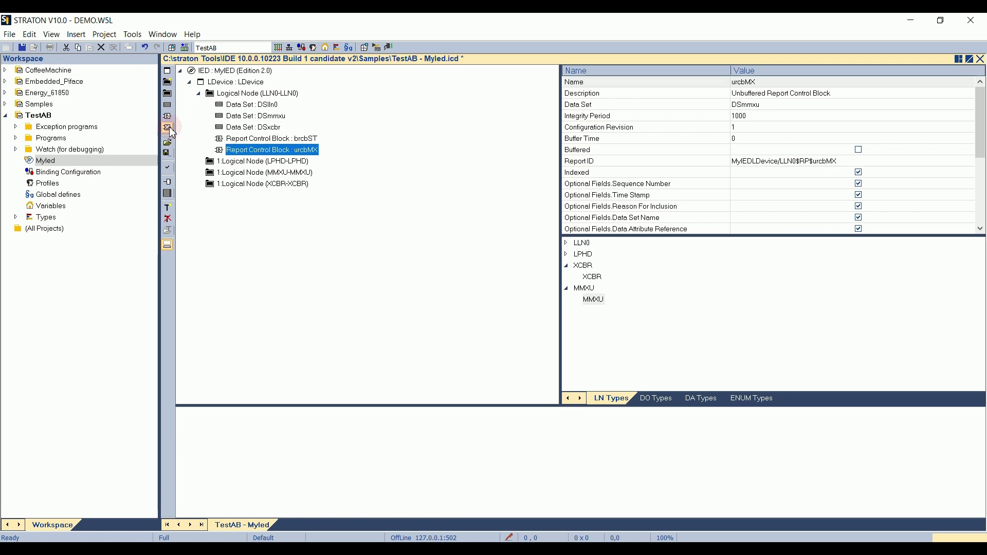
pyautogui.click(504, 276)
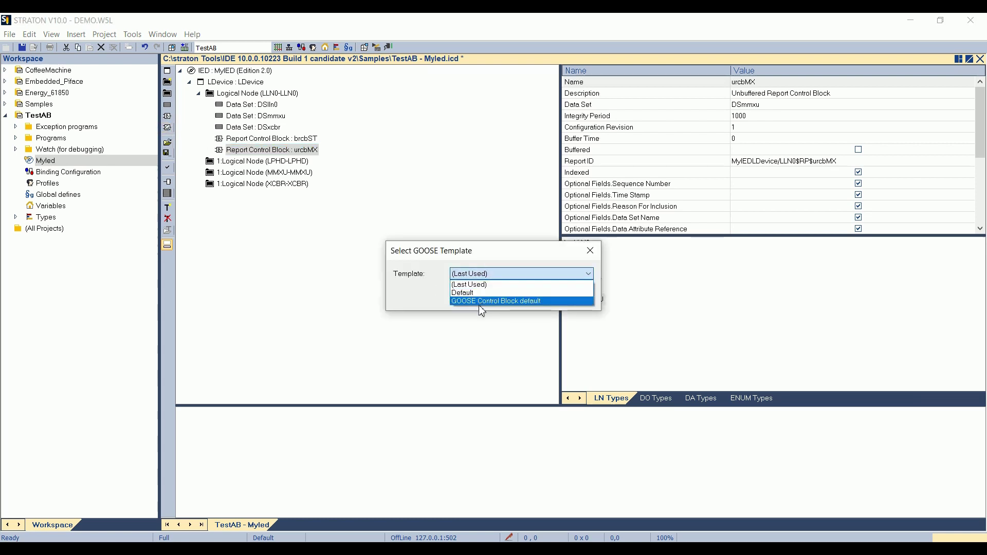
pyautogui.click(478, 301)
pyautogui.click(513, 296)
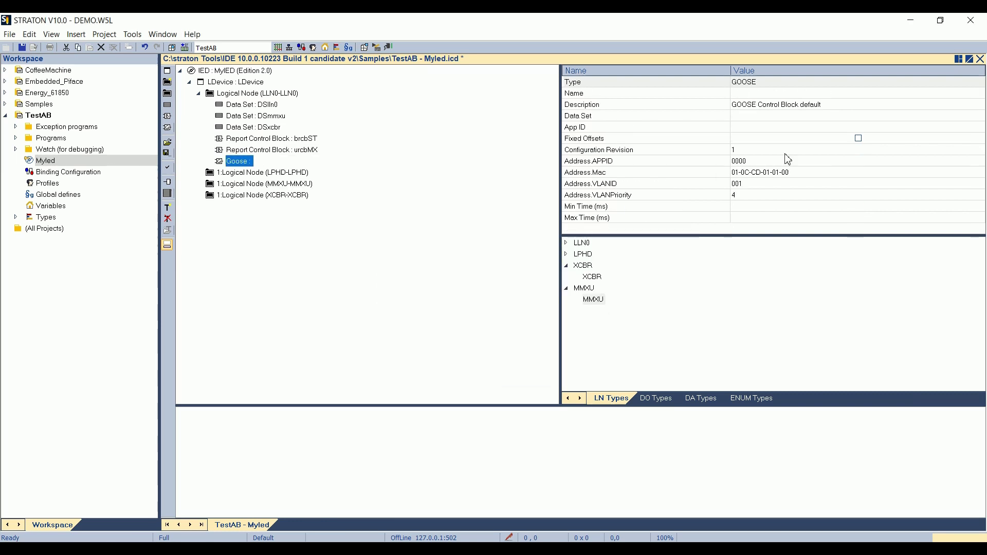
pyautogui.click(749, 118)
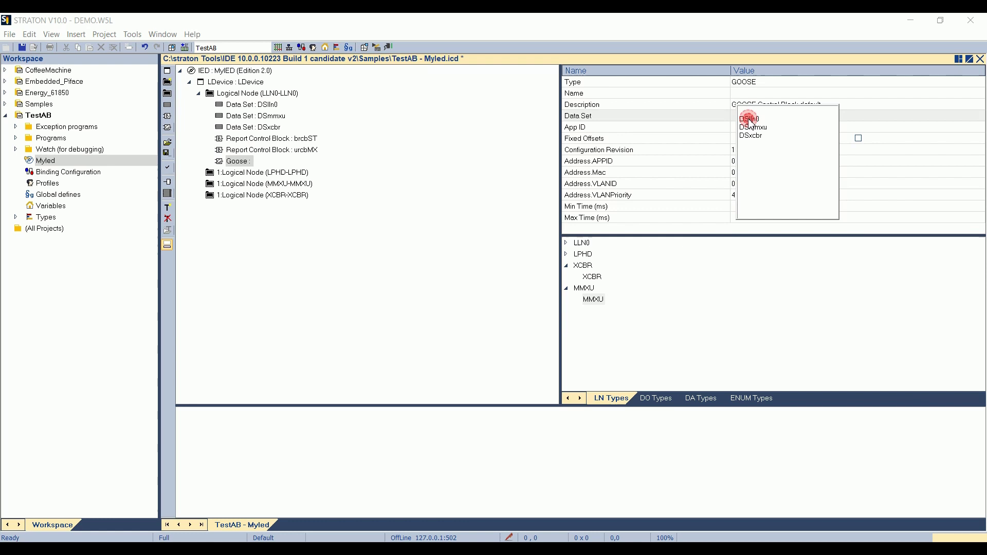
pyautogui.click(751, 119)
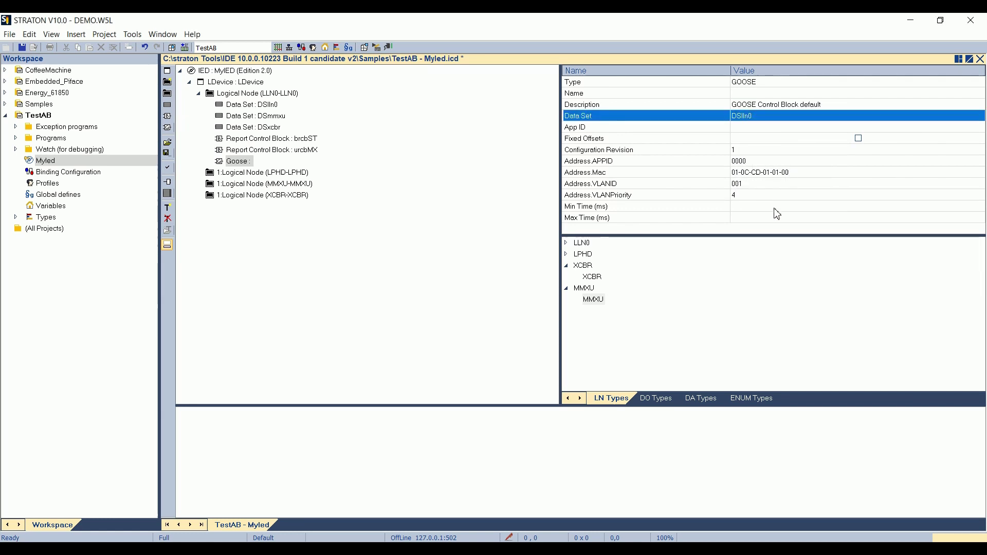
# - Set the GOOSE minimum time to 100 ms and maximum time to 5000 ms
pyautogui.click(763, 172)
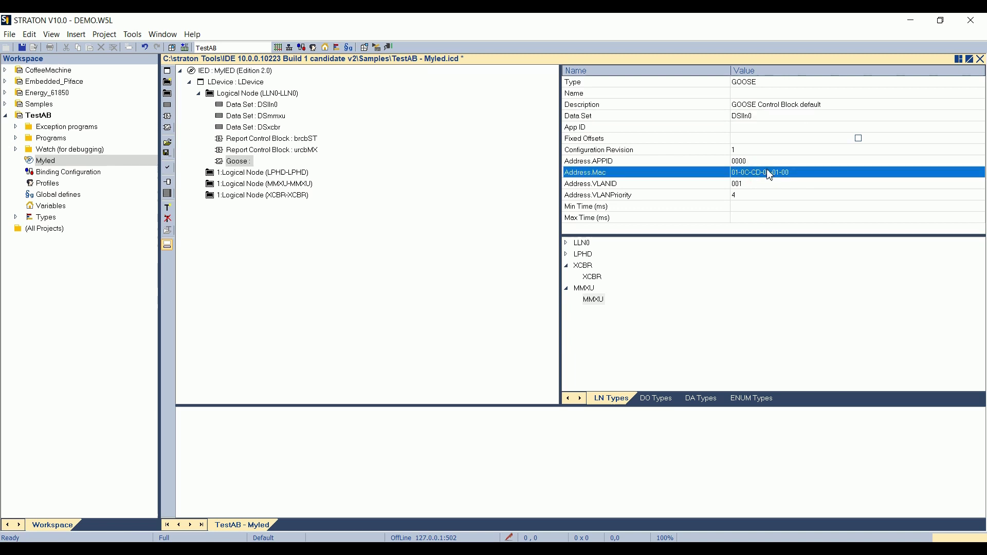
pyautogui.click(757, 206)
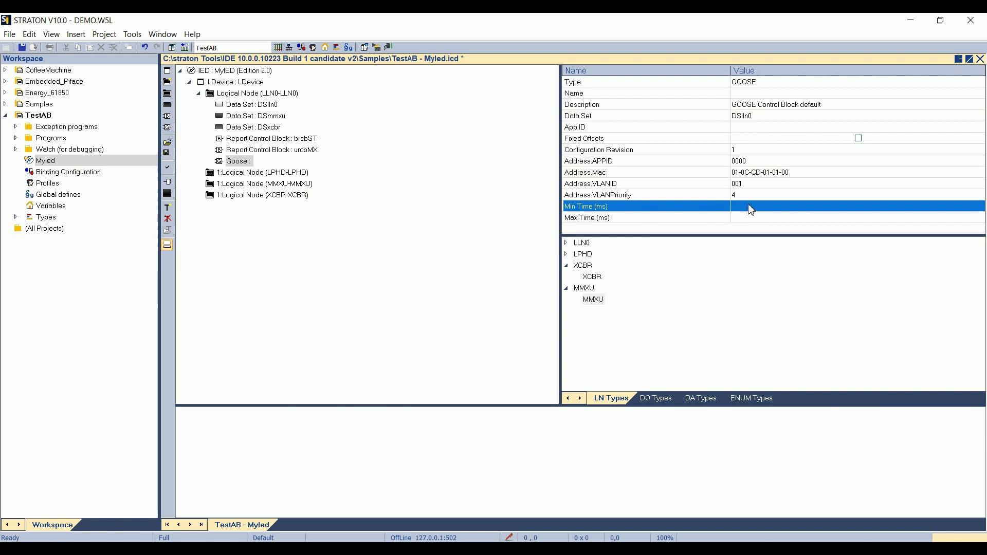
pyautogui.click(750, 207)
pyautogui.write('100')
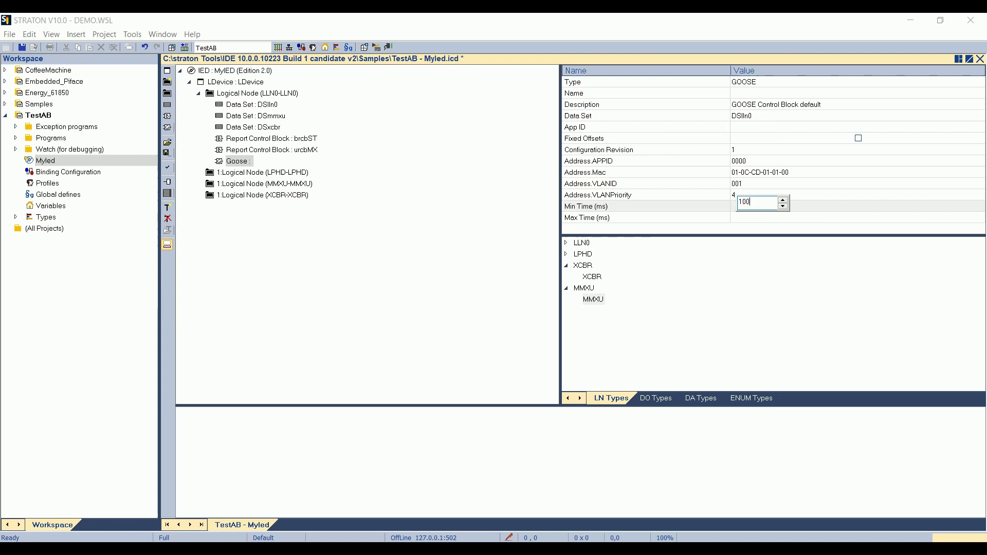
pyautogui.press('Return')
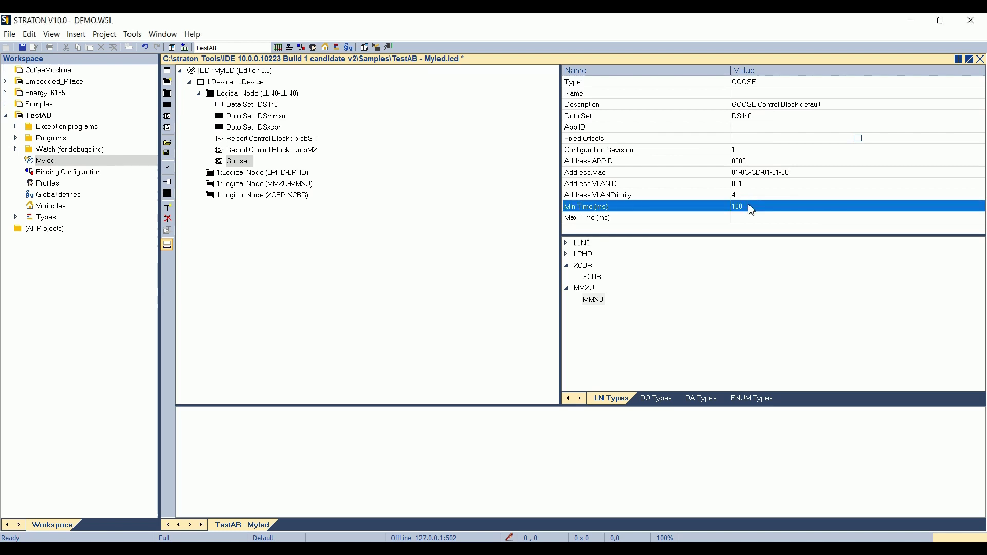
pyautogui.click(749, 217)
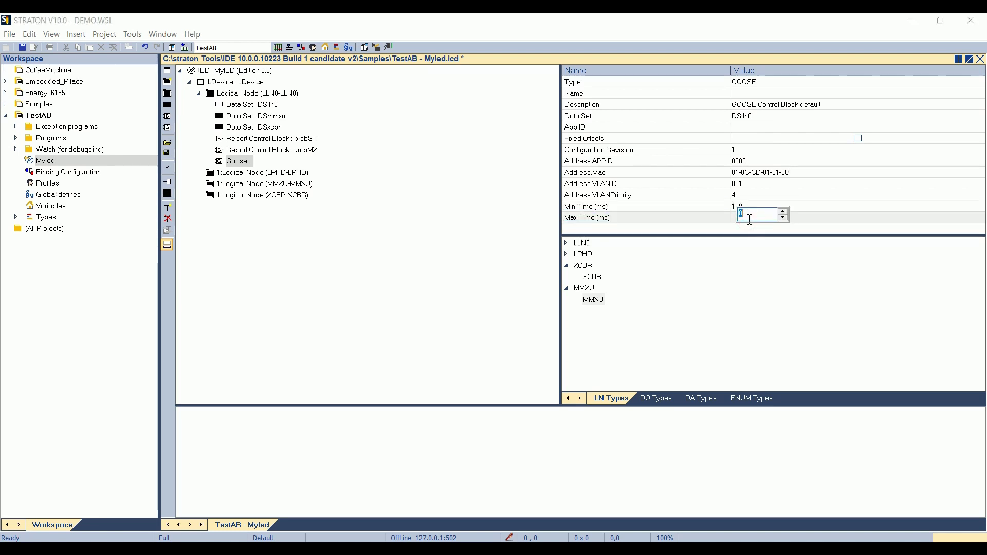
pyautogui.write('5000')
pyautogui.press('Return')
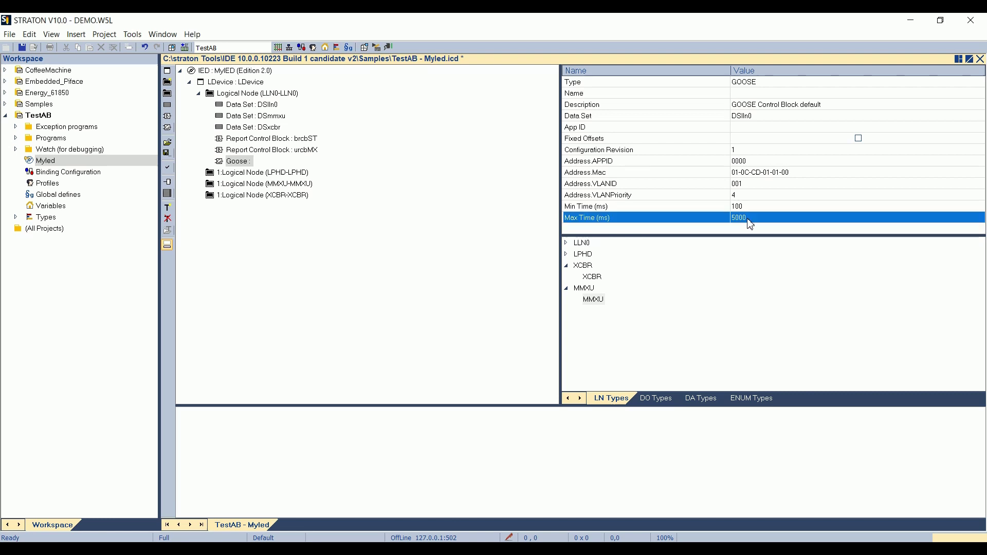
pyautogui.press('Up')
pyautogui.click(756, 220)
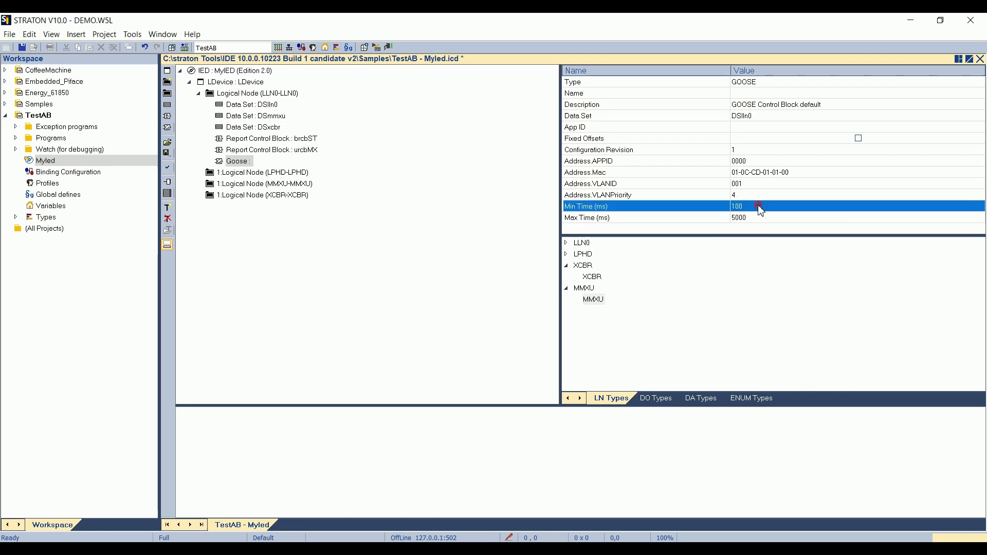
pyautogui.click(630, 223)
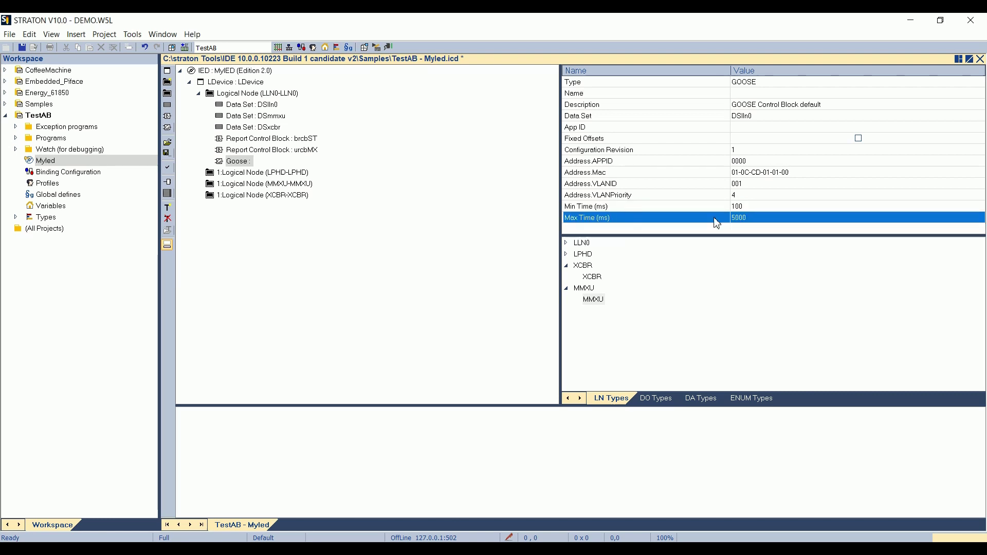
pyautogui.click(742, 199)
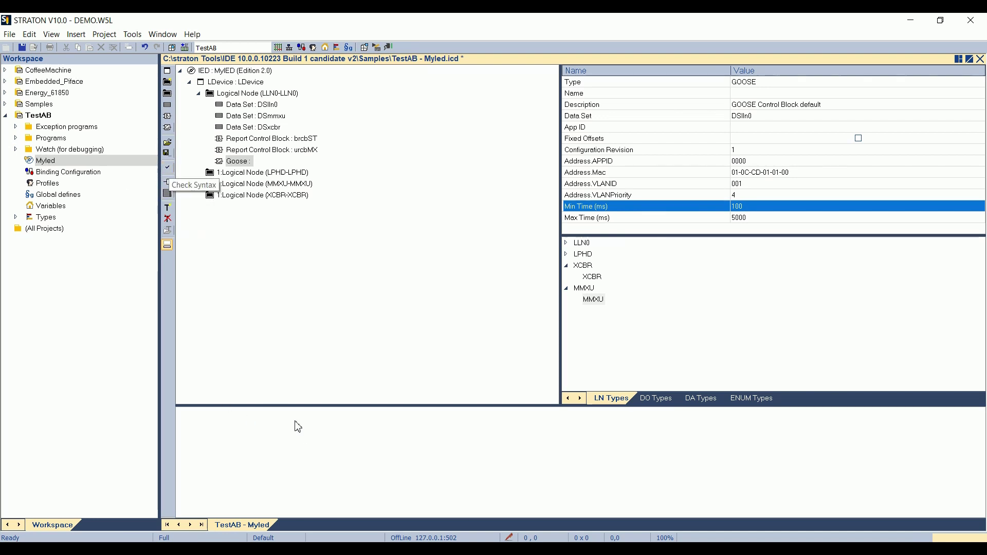
# - Enlarge the message area and run the ICD syntax check
pyautogui.moveTo(287, 411); pyautogui.dragTo(270, 315)
pyautogui.click(167, 167)
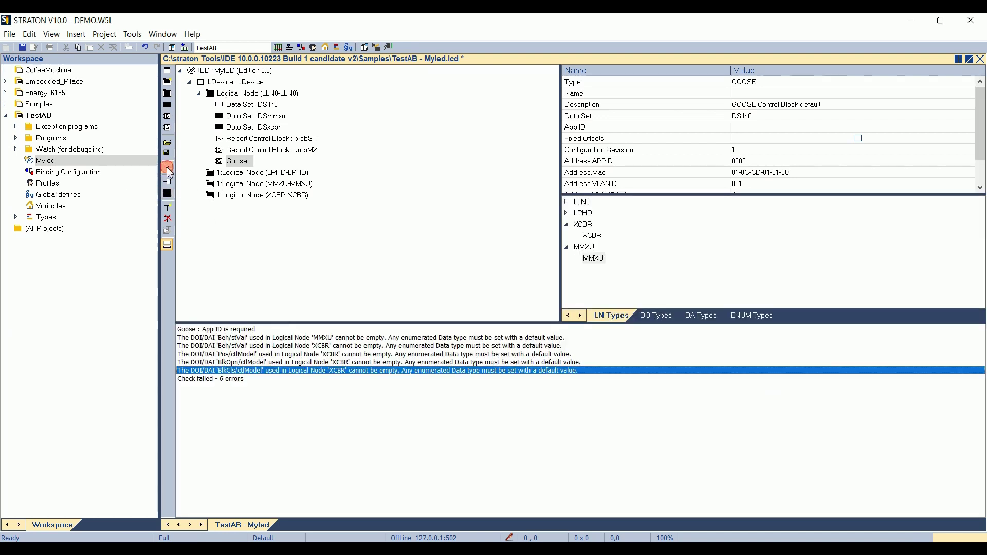
pyautogui.click(209, 330)
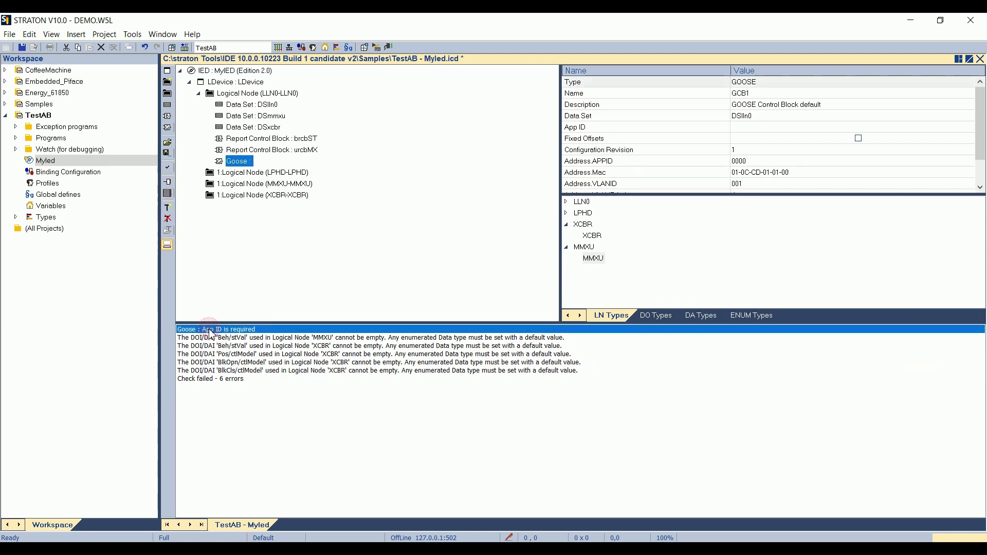
# - Set the GOOSE App ID to GrcbLLN0 and open the MMXU node from the first error
pyautogui.click(752, 128)
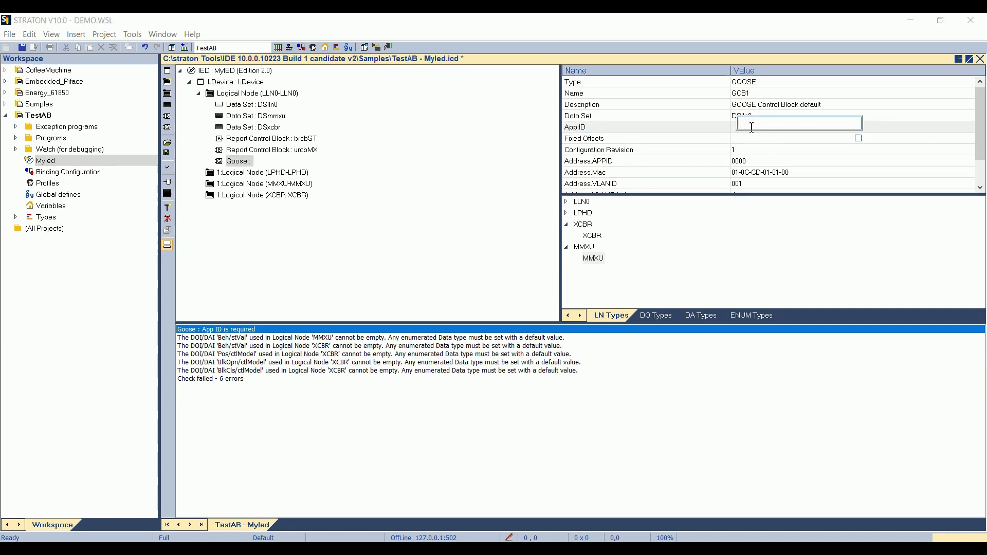
pyautogui.write('GrcbLLN')
pyautogui.write('0')
pyautogui.press('Return')
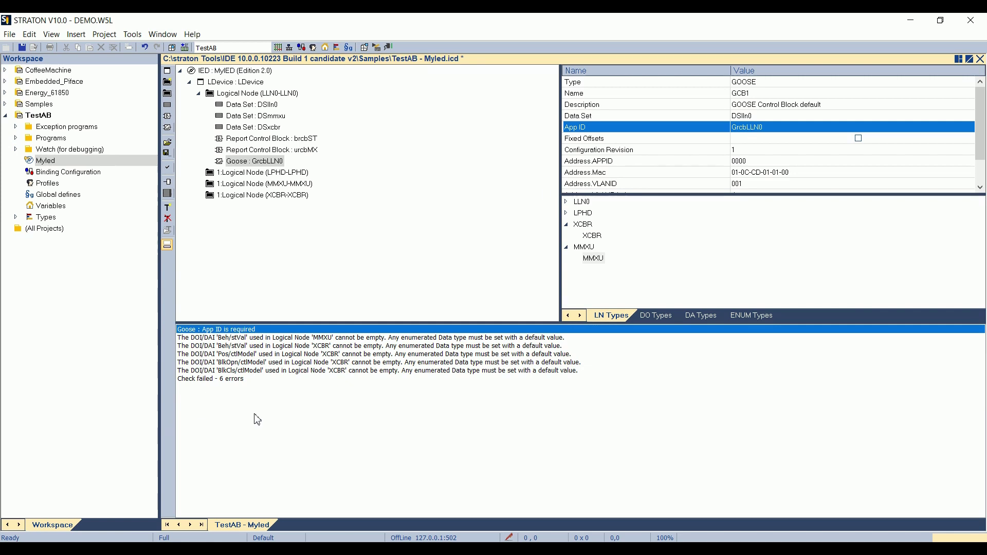
pyautogui.click(343, 338)
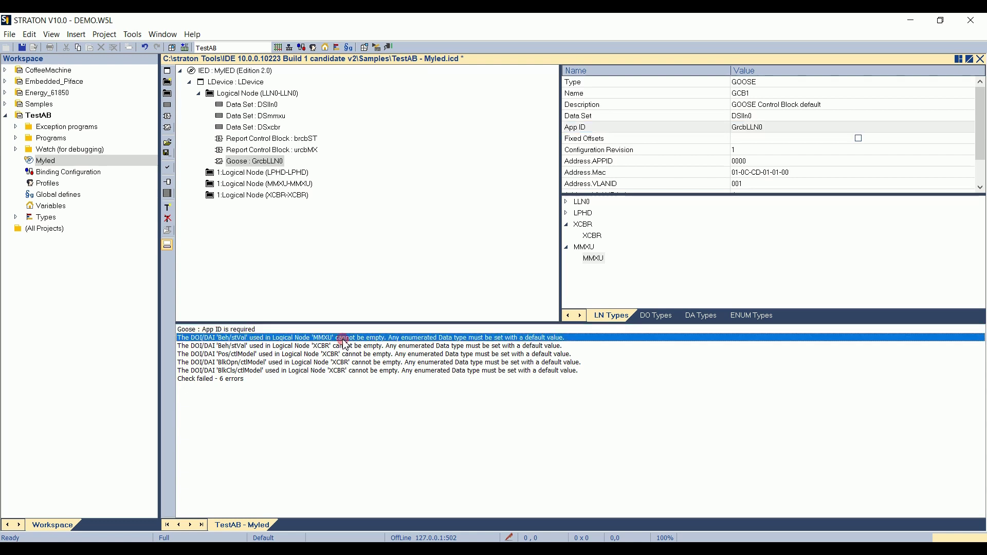
# - Apply default values to the MMXU and XCBR ctlModel attributes, then rerun the check successfully
pyautogui.click(373, 391)
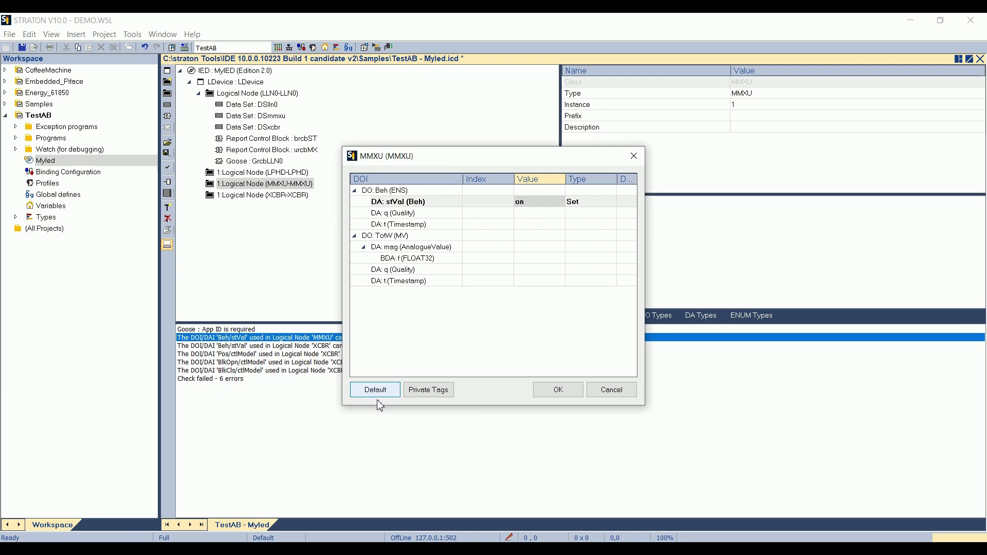
pyautogui.click(564, 387)
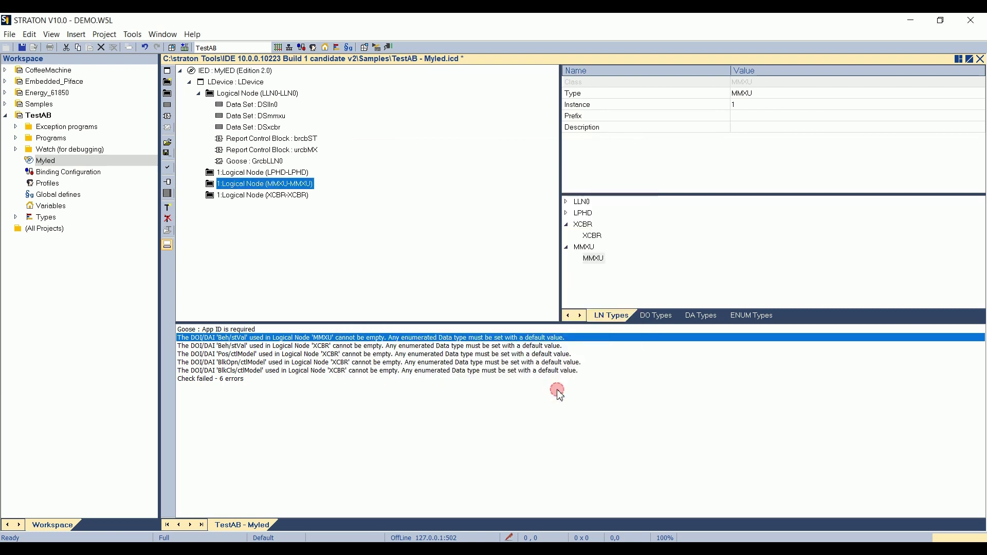
pyautogui.doubleClick(325, 355)
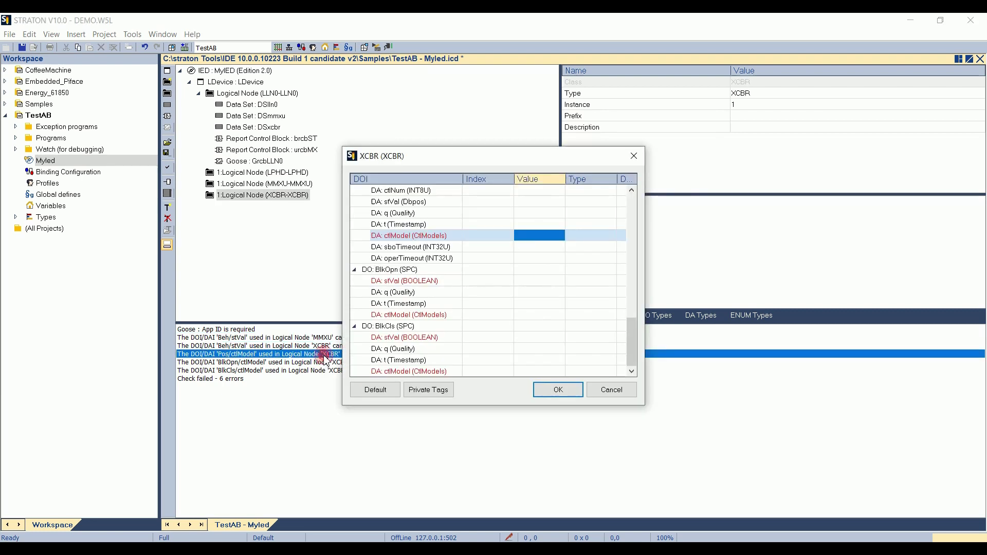
pyautogui.click(372, 391)
pyautogui.click(559, 390)
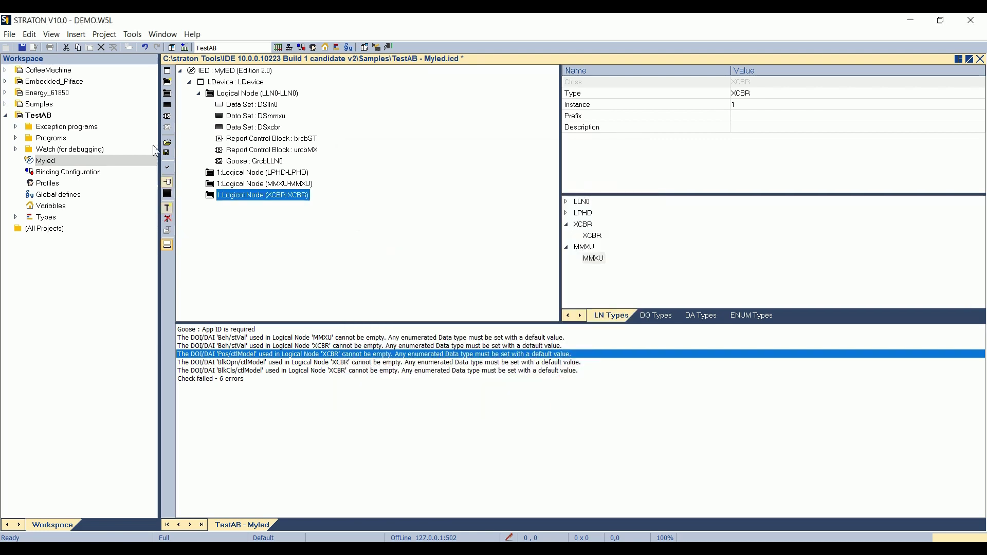
pyautogui.click(167, 168)
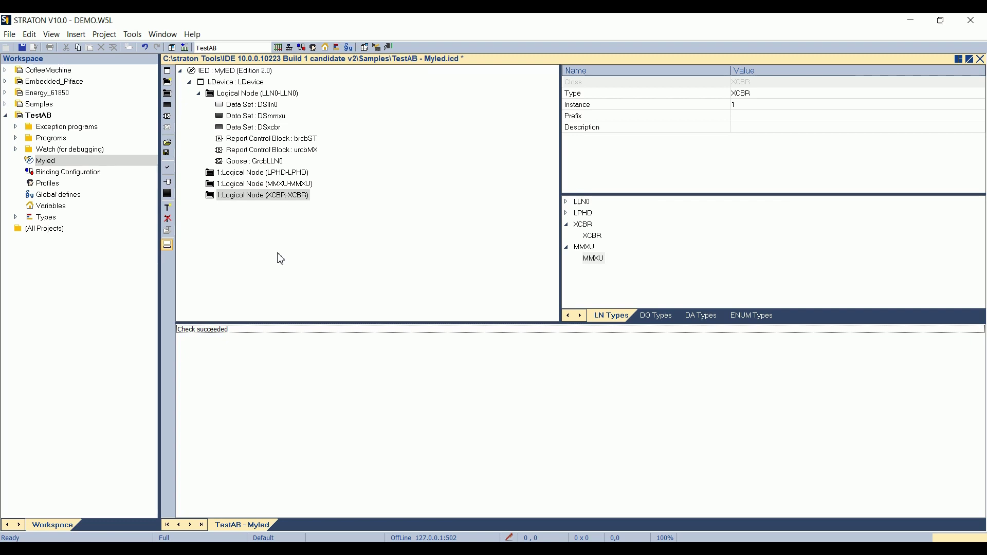
# - Save the ICD and open Myled.icd from the TestAB project folder in Notepad++
pyautogui.click(22, 49)
pyautogui.click(89, 116)
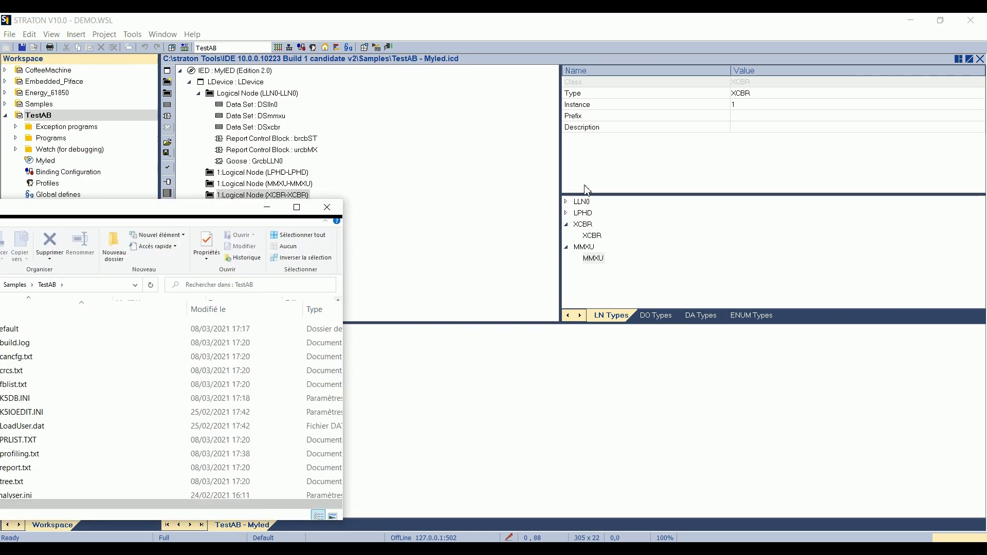
pyautogui.moveTo(231, 203); pyautogui.dragTo(622, 108)
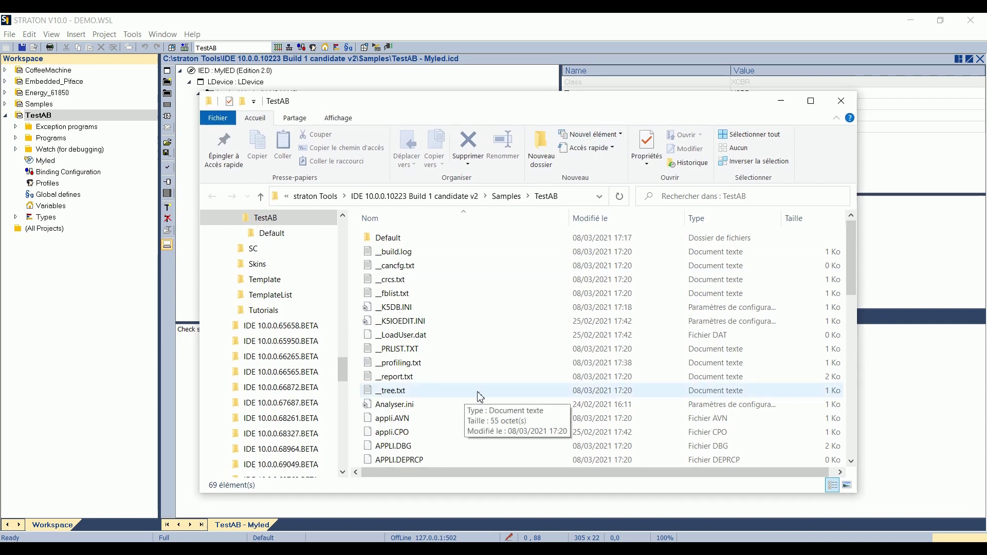
pyautogui.scroll(-4, 487, 401)
pyautogui.scroll(-4, 488, 402)
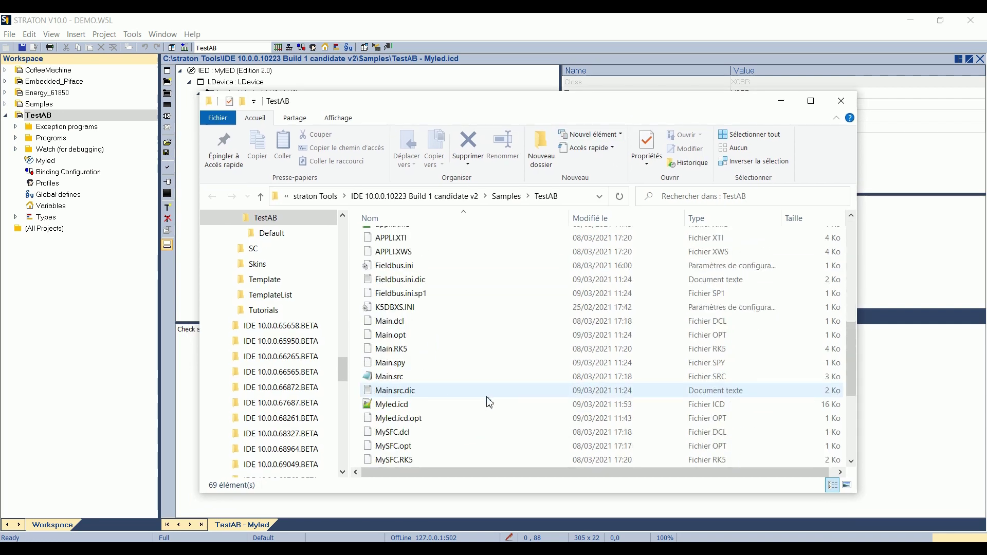
pyautogui.scroll(-2, 498, 407)
pyautogui.scroll(-1, 463, 320)
pyautogui.click(437, 279)
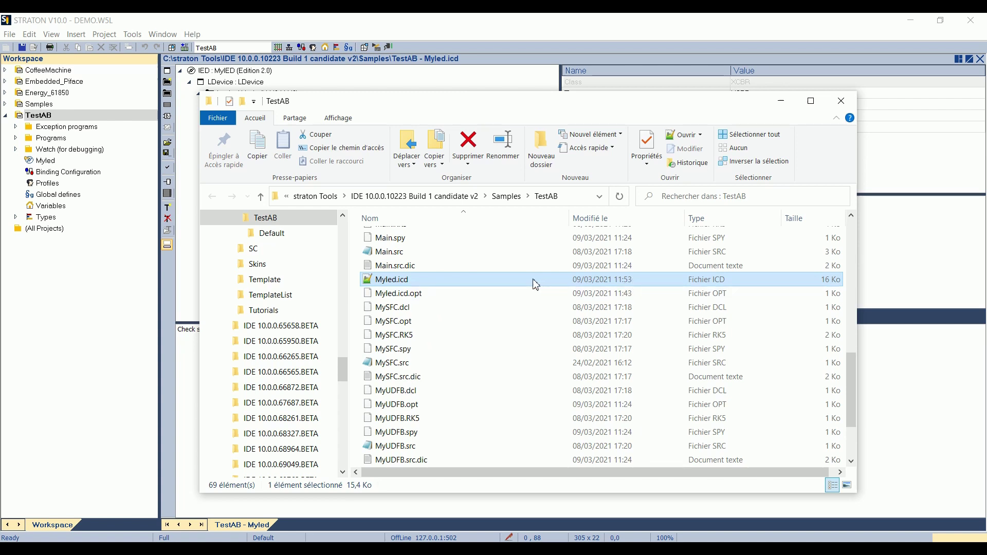
pyautogui.moveTo(532, 282); pyautogui.dragTo(477, 280)
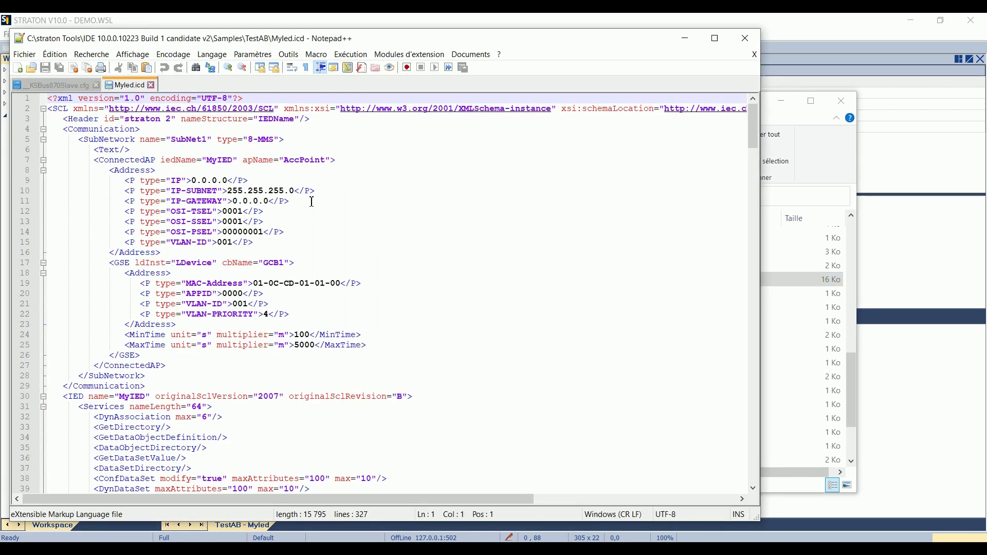
pyautogui.scroll(-2, 332, 243)
pyautogui.scroll(-3, 339, 260)
pyautogui.scroll(-3, 339, 260)
pyautogui.scroll(-3, 342, 266)
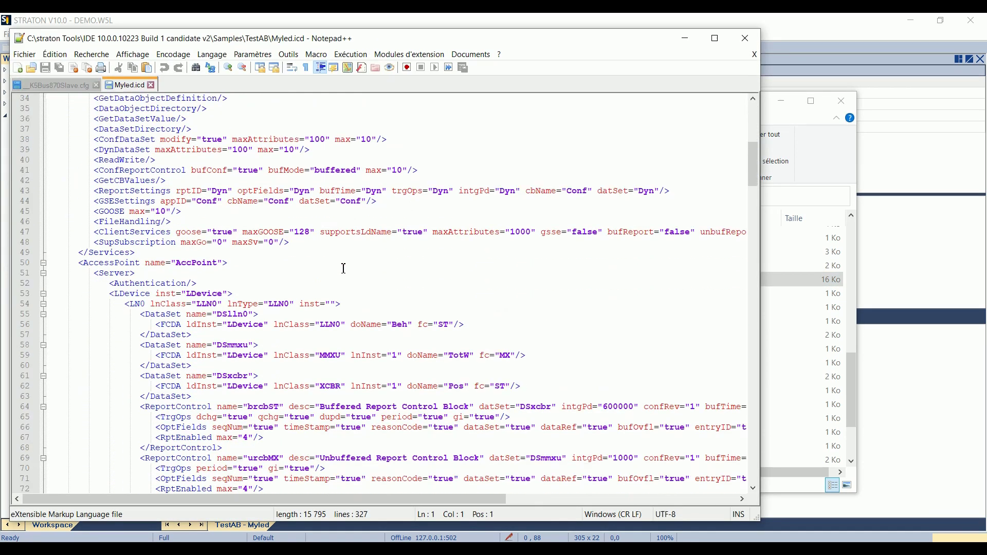
pyautogui.scroll(1, 342, 268)
pyautogui.scroll(7, 343, 268)
pyautogui.scroll(3, 344, 268)
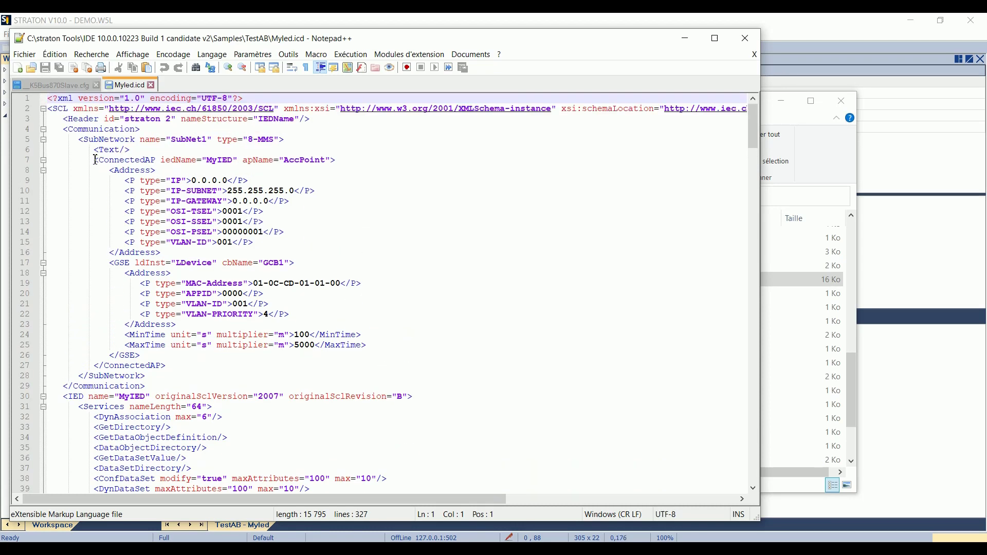
# - Highlight Communication section lines 7–28 with the GOOSE address, then close Myled.icd
pyautogui.moveTo(95, 160); pyautogui.dragTo(322, 381)
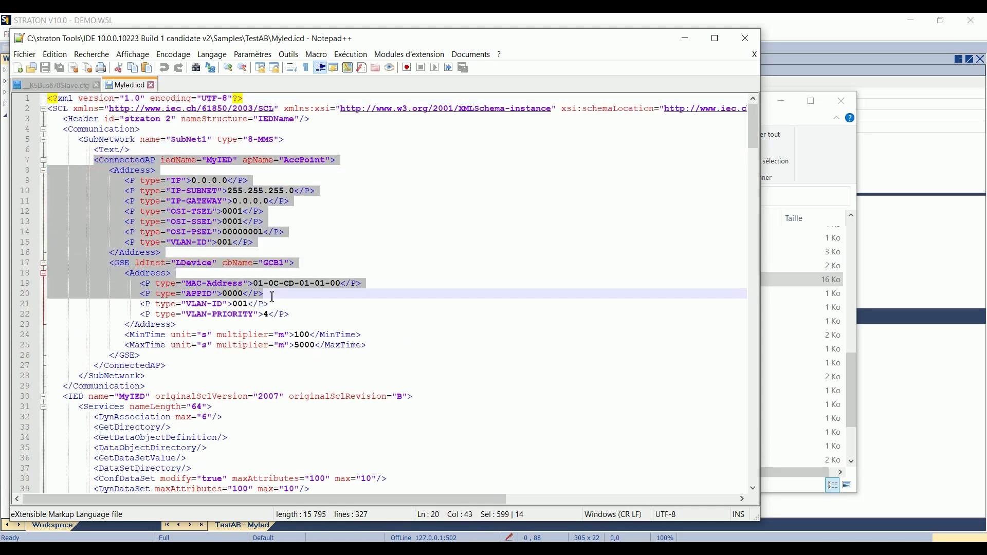
pyautogui.click(321, 381)
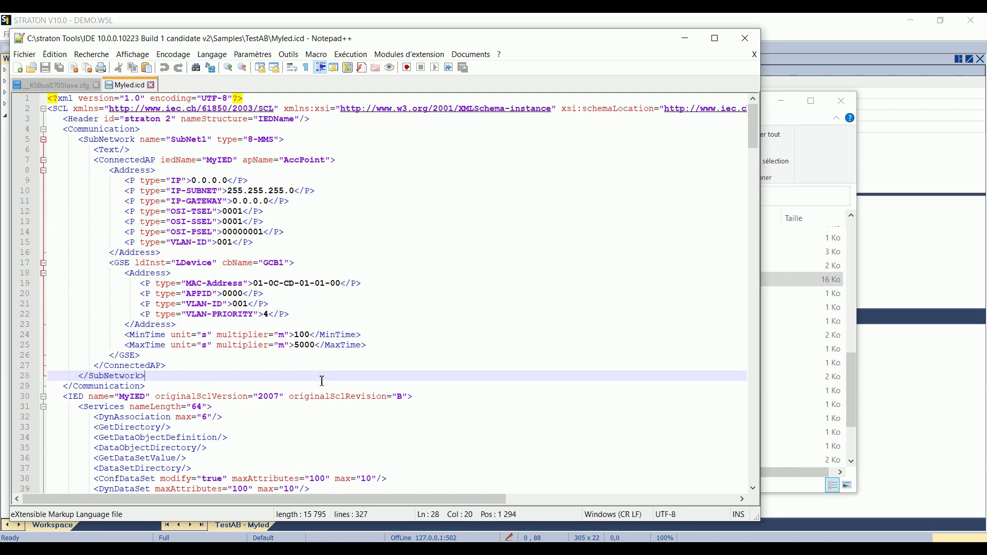
pyautogui.click(152, 86)
# - Close Notepad++ and the TestAB File Explorer window
pyautogui.click(746, 38)
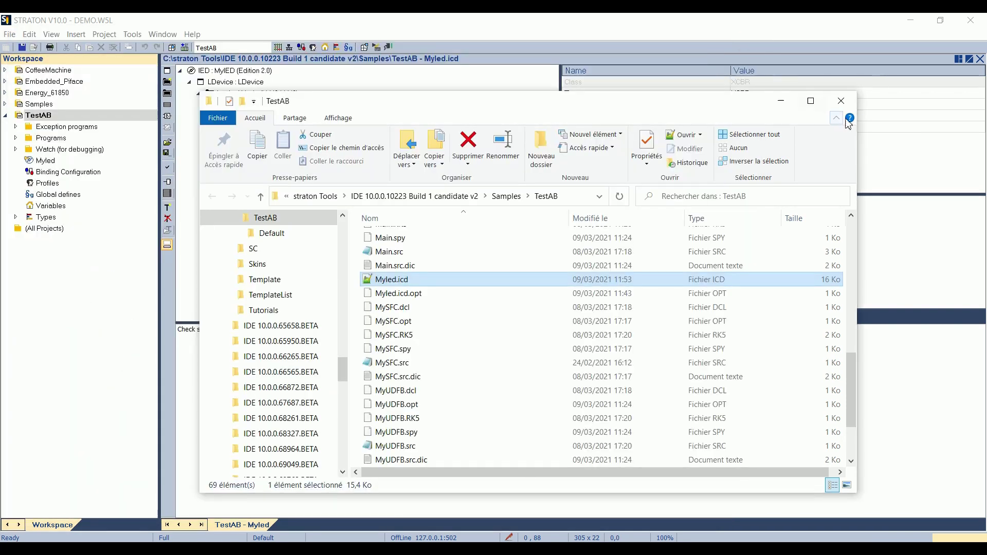
pyautogui.click(849, 101)
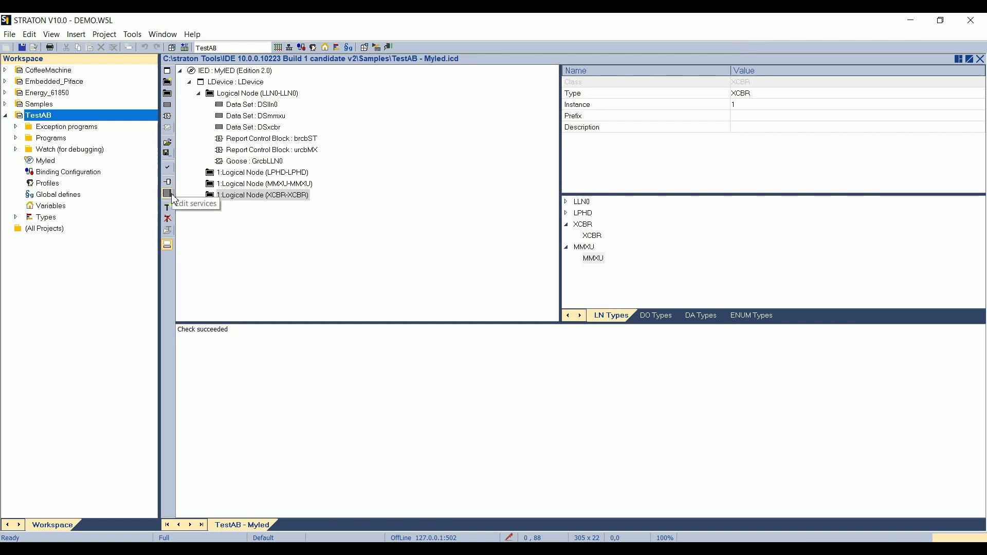
pyautogui.click(168, 183)
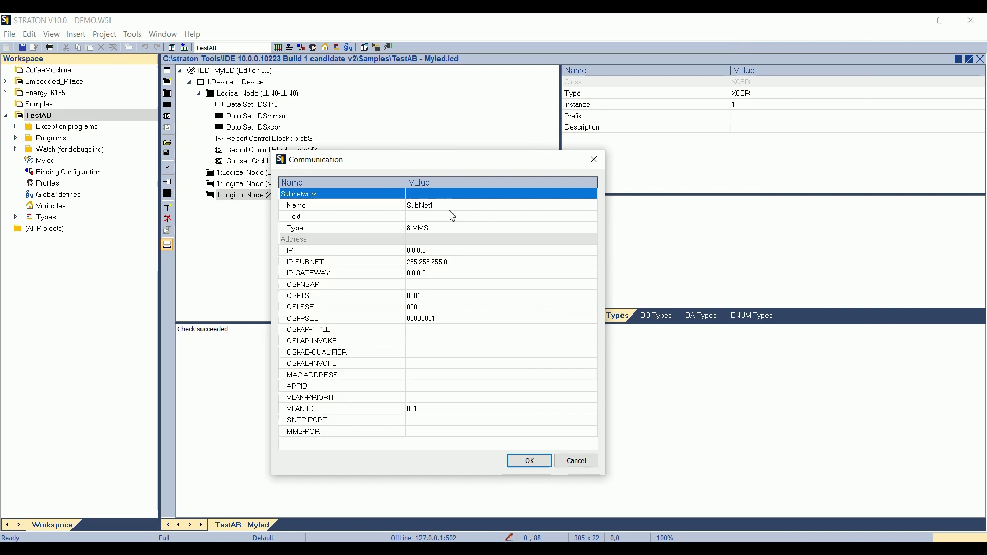
pyautogui.click(343, 239)
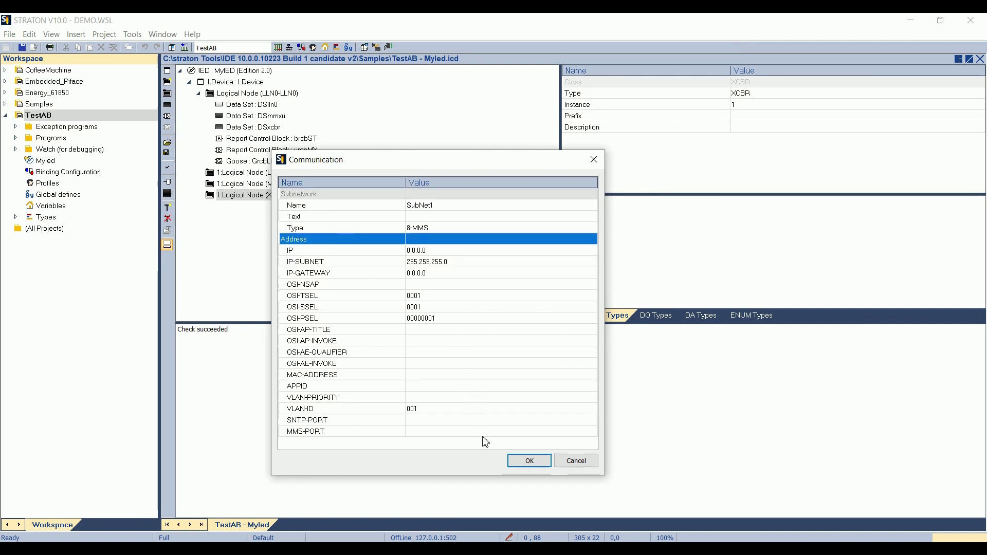
# - Close the communication settings, then review and accept the IED's supported services list
pyautogui.click(593, 159)
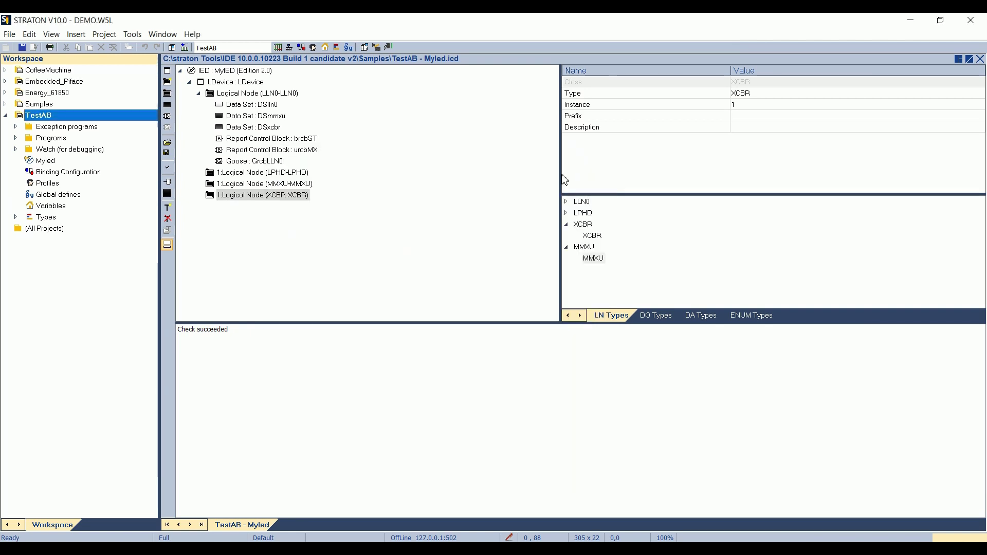
pyautogui.click(168, 196)
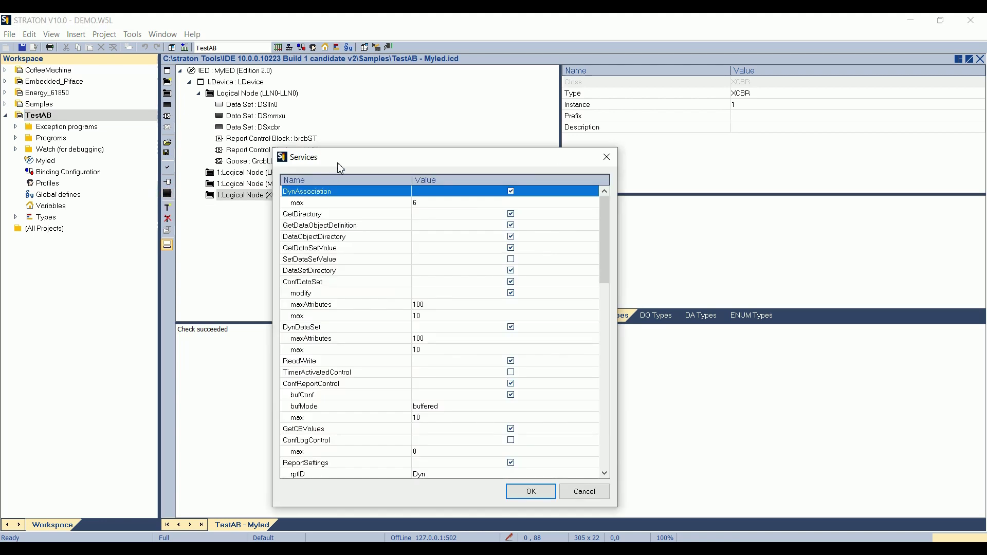
pyautogui.moveTo(336, 157); pyautogui.dragTo(319, 110)
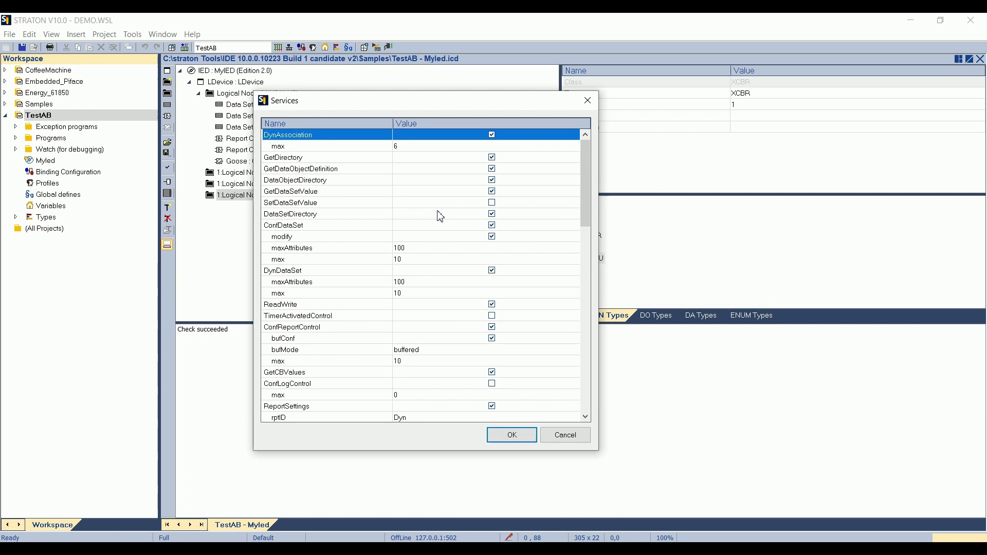
pyautogui.scroll(-1, 430, 309)
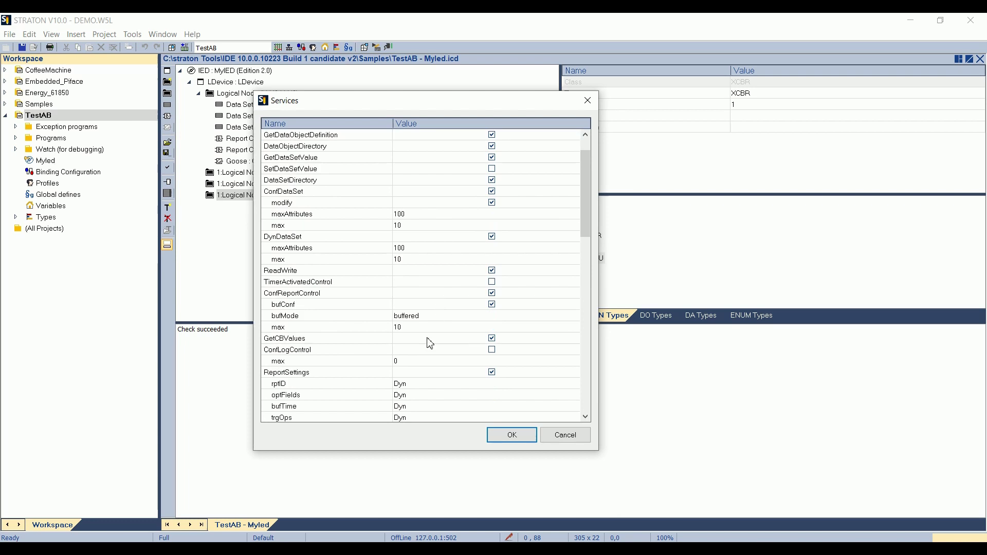
pyautogui.scroll(-1, 429, 344)
pyautogui.scroll(-3, 427, 346)
pyautogui.scroll(-2, 428, 348)
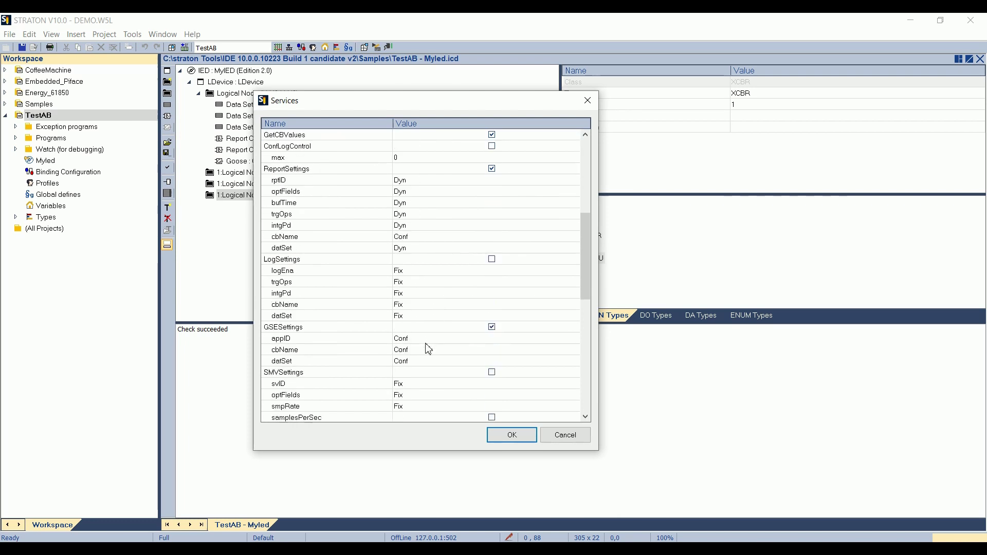
pyautogui.scroll(-1, 428, 349)
pyautogui.scroll(-1, 428, 349)
pyautogui.scroll(-2, 429, 349)
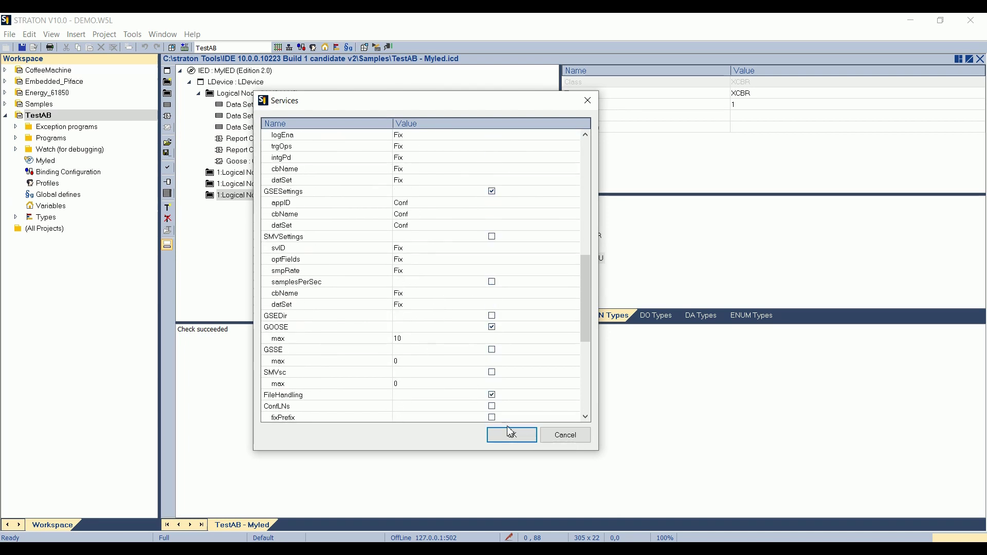
pyautogui.click(531, 438)
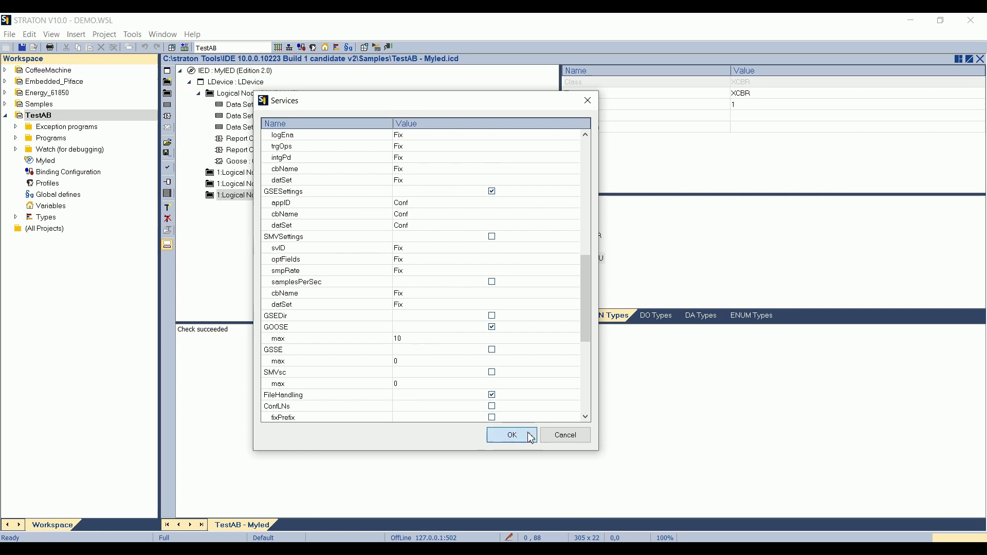
pyautogui.click(530, 438)
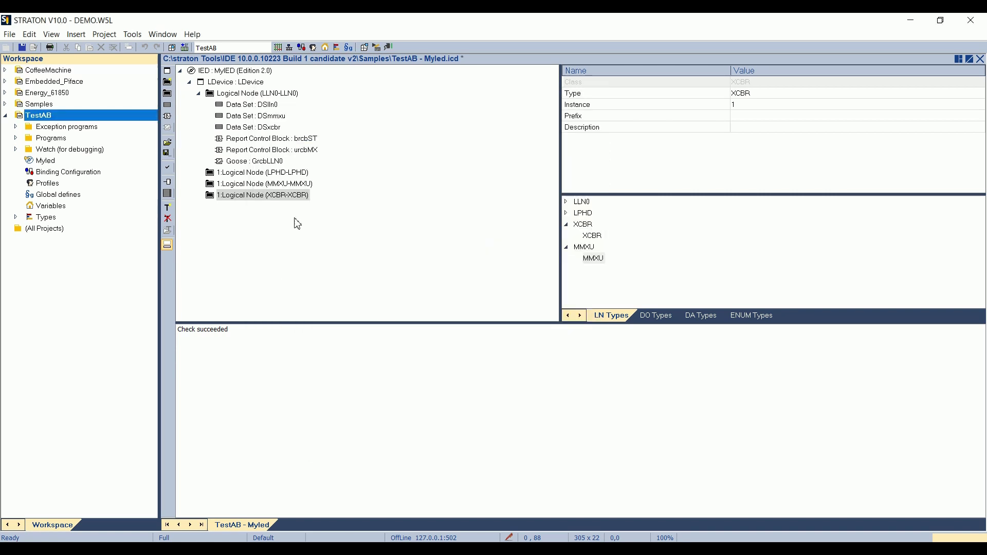